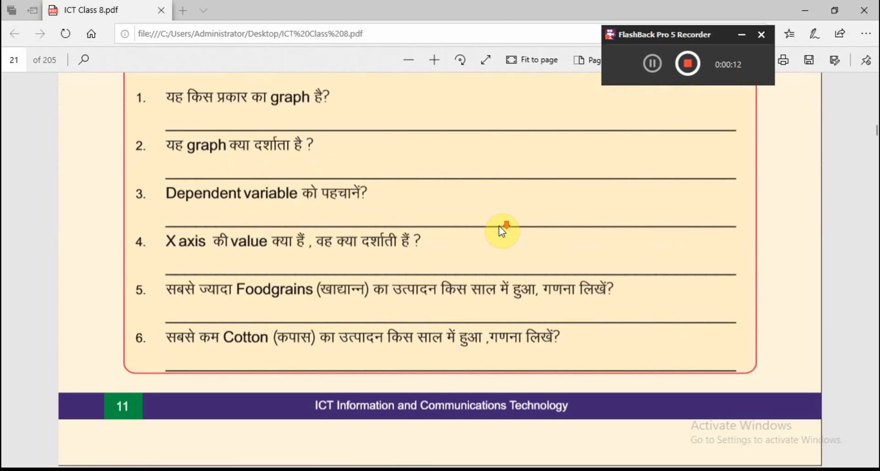
Review the Activity 3 ice cream sales table in the ICT Class 8 PDF and the example bar chart in Excel.
{"action": "scroll", "coordinate": [499, 225], "scroll_direction": "down", "scroll_amount": 3}
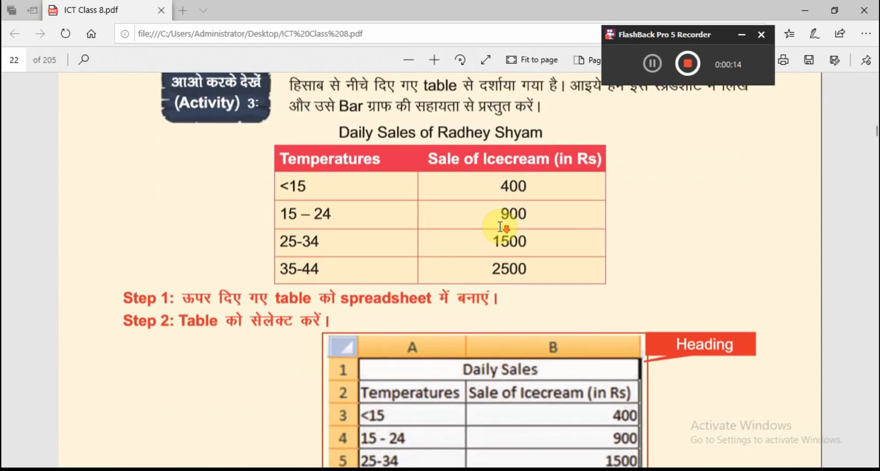
{"action": "scroll", "coordinate": [499, 227], "scroll_direction": "down", "scroll_amount": 1}
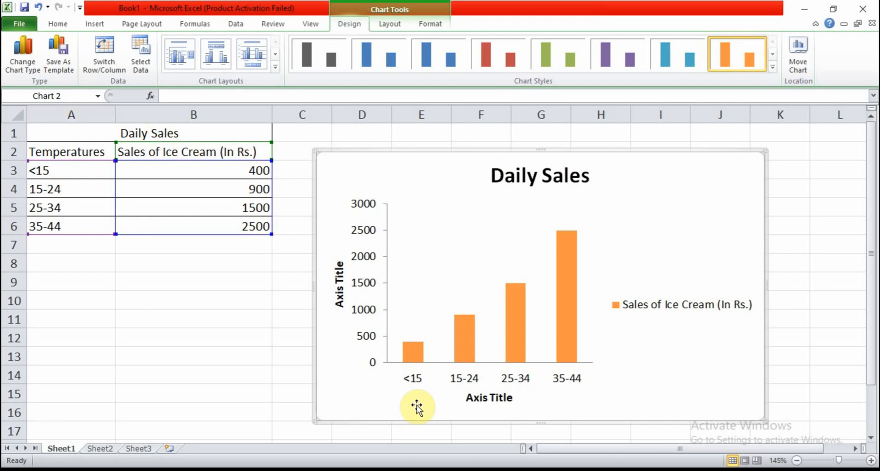
{"action": "key", "text": "alt+Tab"}
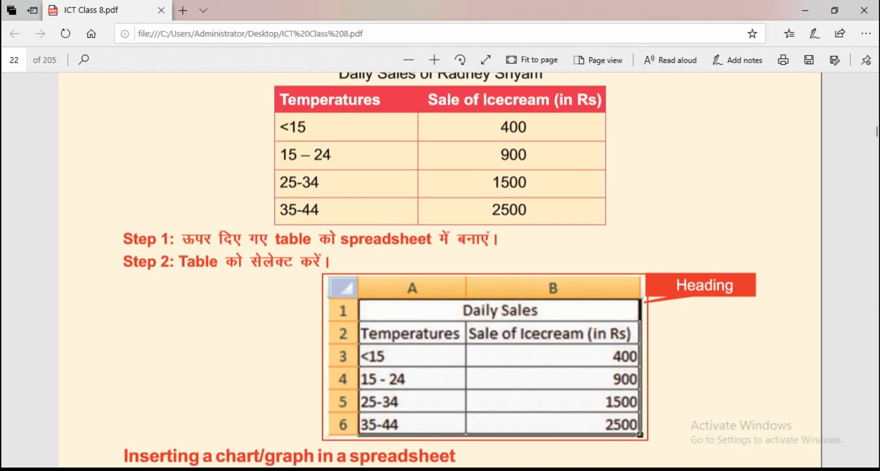
{"action": "key", "text": "alt+Tab"}
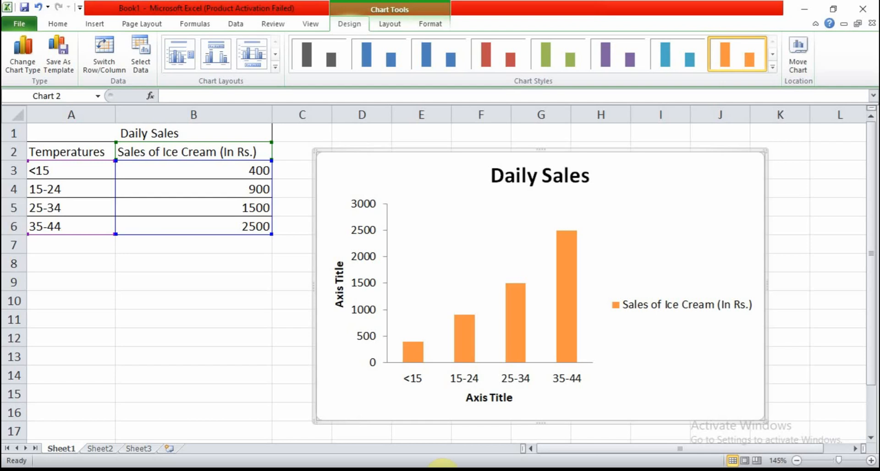
On Sheet2 of the Excel workbook, enter the title "Daily Sales" in A1 and the heading "Temperature" in A2.
{"action": "left_click", "coordinate": [108, 450]}
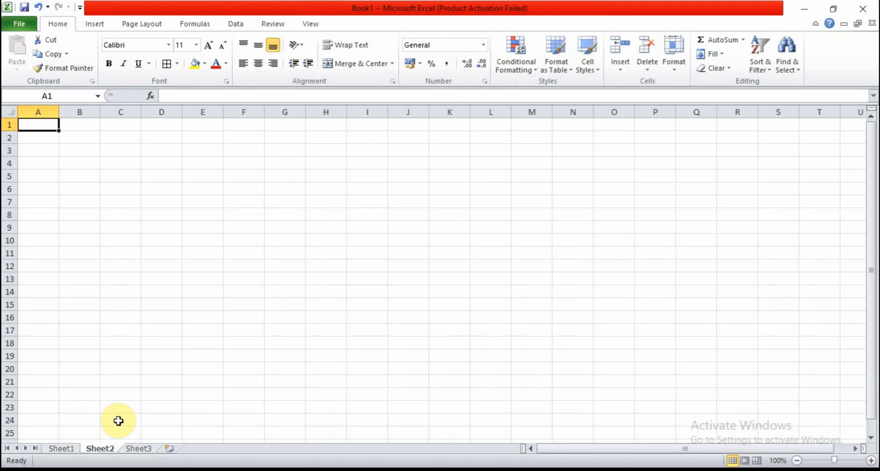
{"action": "type", "text": "Daily"}
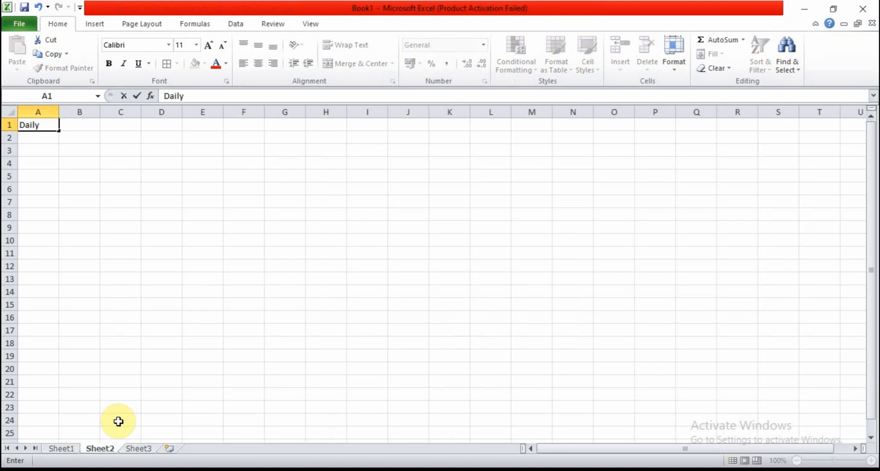
{"action": "type", "text": " Sales"}
{"action": "left_click", "coordinate": [36, 138]}
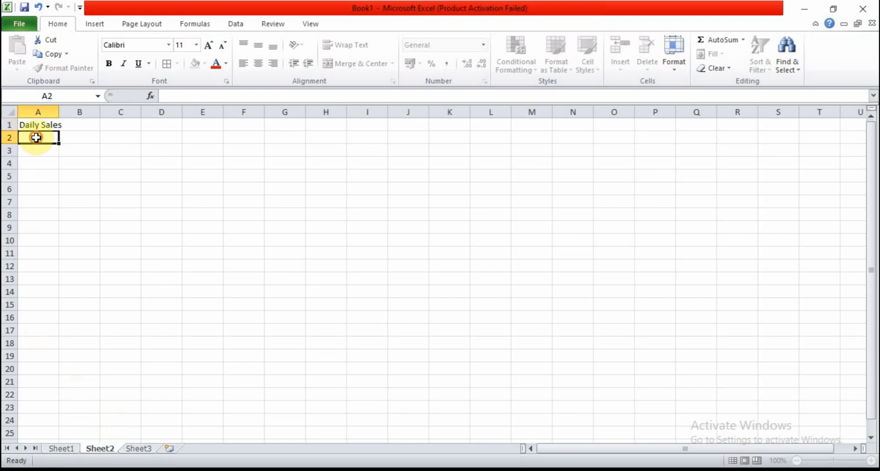
{"action": "type", "text": "Te"}
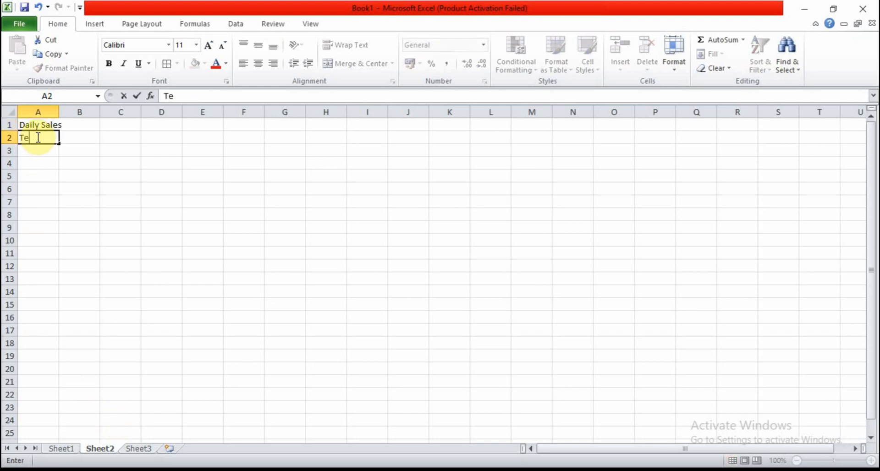
{"action": "type", "text": "mperature"}
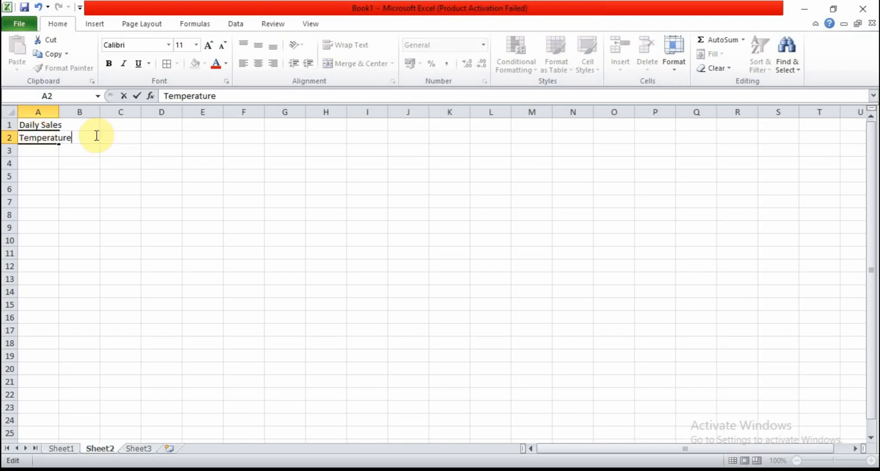
{"action": "left_click", "coordinate": [107, 157]}
Enter the column heading "Sale of Icecream (in Rs.)" in cell B2.
{"action": "left_click", "coordinate": [88, 136]}
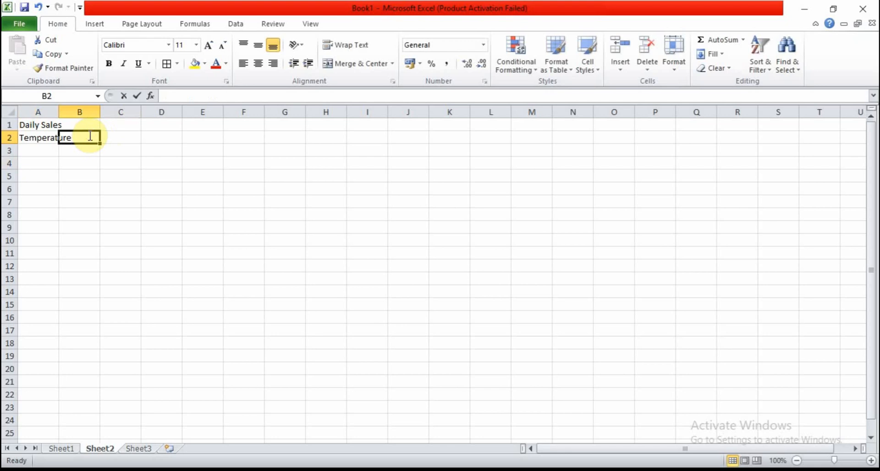
{"action": "type", "text": "Sale of Icecre"}
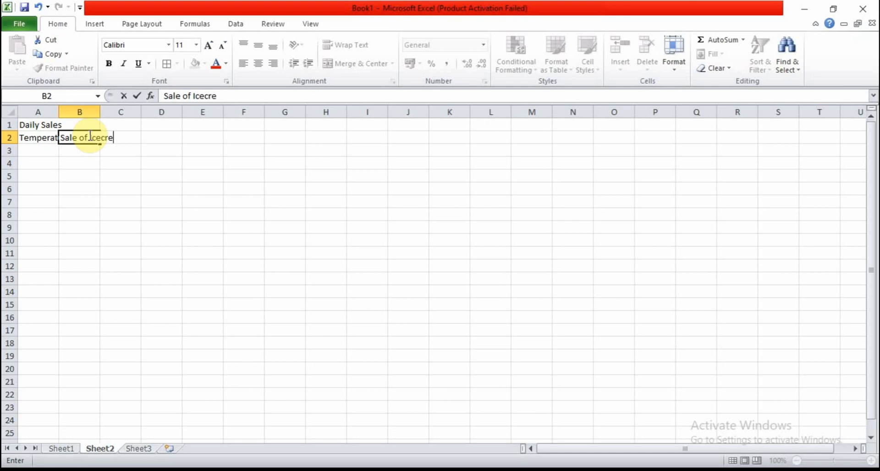
{"action": "type", "text": "m in Rs.)"}
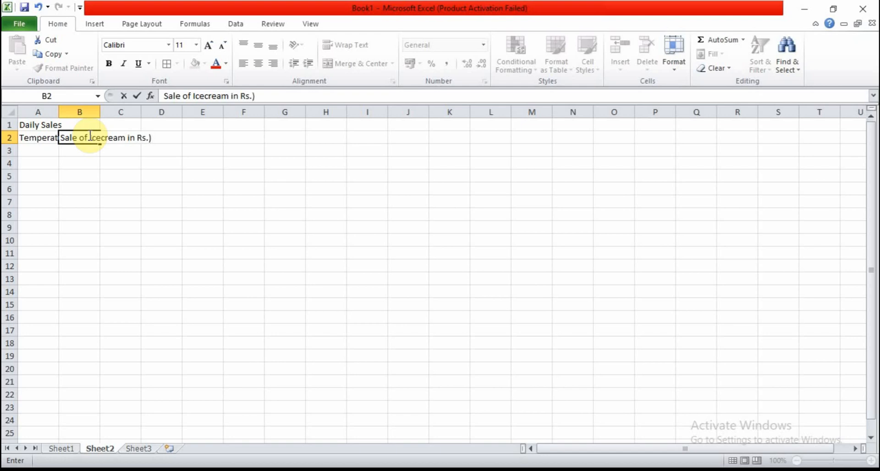
{"action": "left_click", "coordinate": [231, 96]}
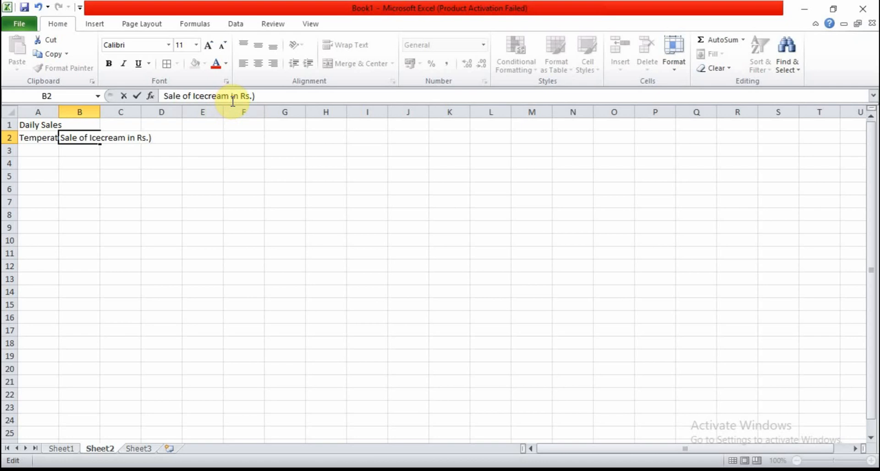
{"action": "type", "text": "("}
{"action": "left_click", "coordinate": [402, 293]}
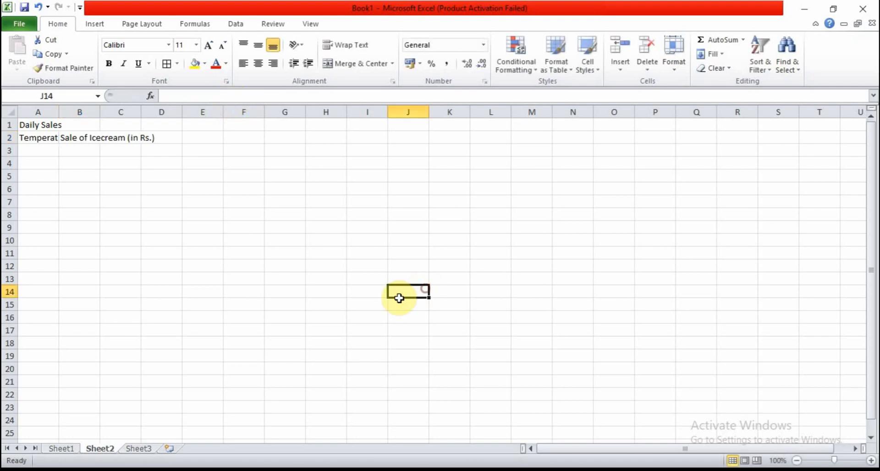
Fill cells A3 to A6 with the temperature ranges <15, 15-24, 25-34 and 35-44.
{"action": "left_click", "coordinate": [49, 151]}
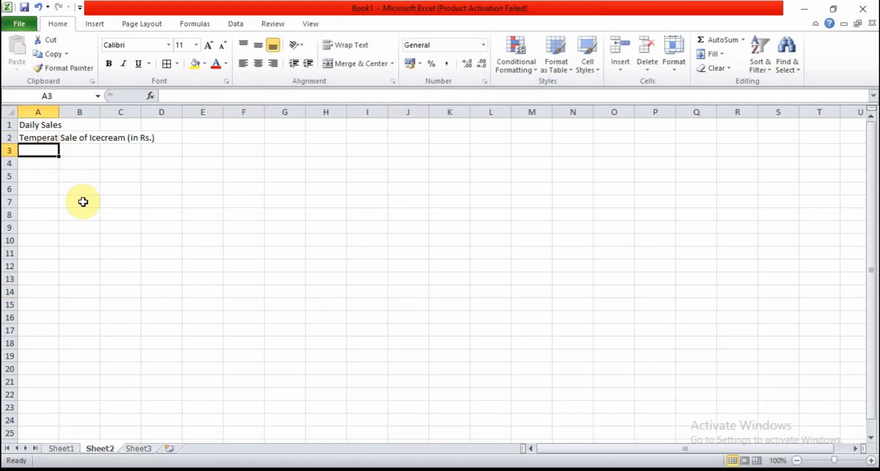
{"action": "type", "text": "<15"}
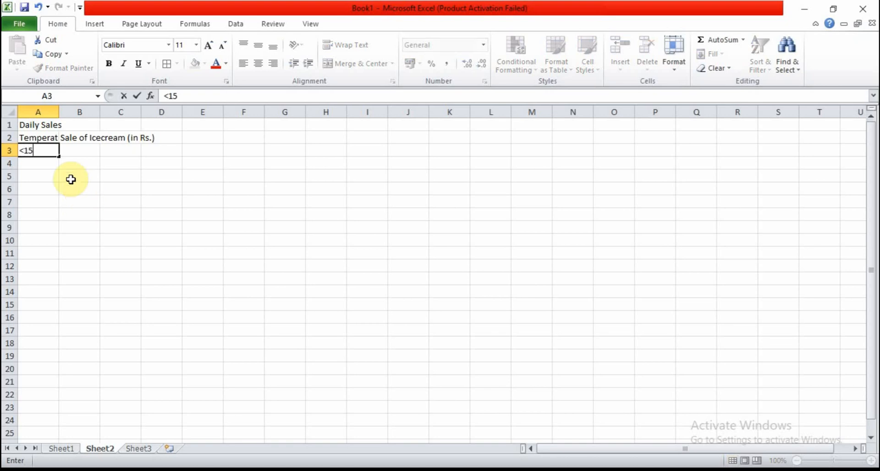
{"action": "left_click", "coordinate": [51, 166]}
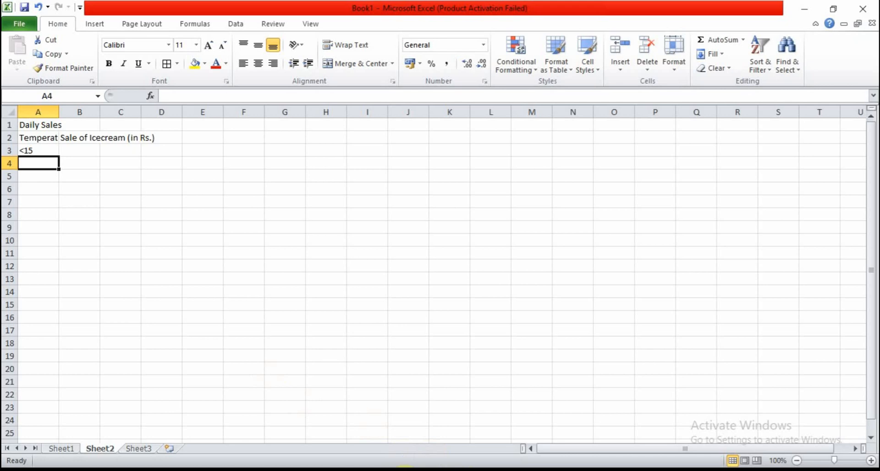
{"action": "key", "text": "alt+Tab"}
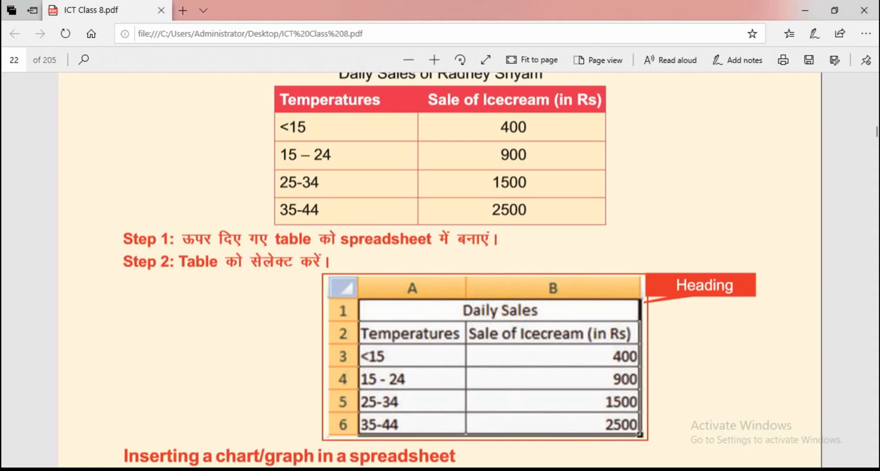
{"action": "key", "text": "alt+Tab"}
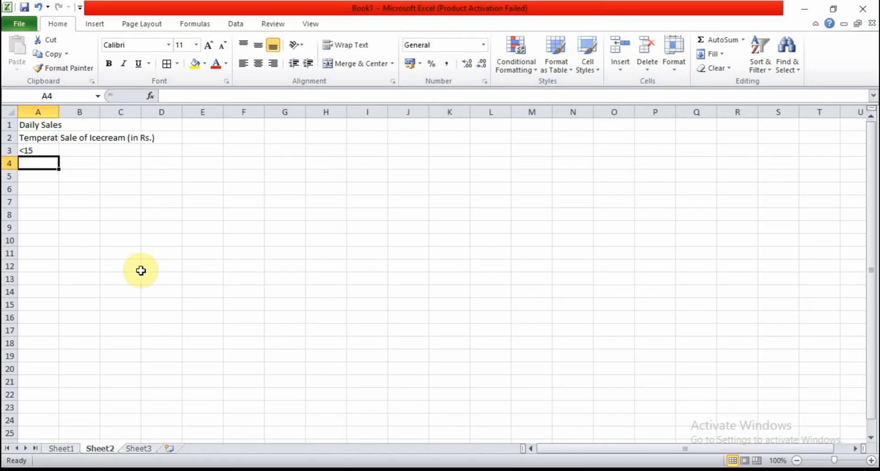
{"action": "type", "text": "15-24"}
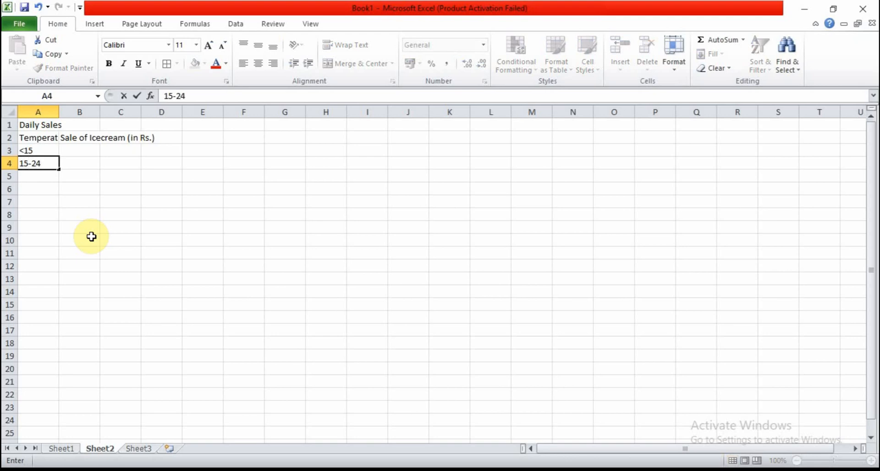
{"action": "key", "text": "Return"}
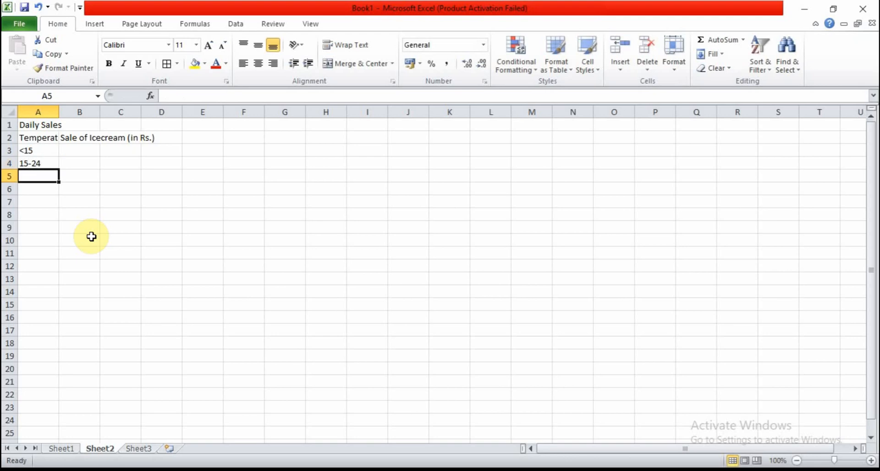
{"action": "type", "text": "25"}
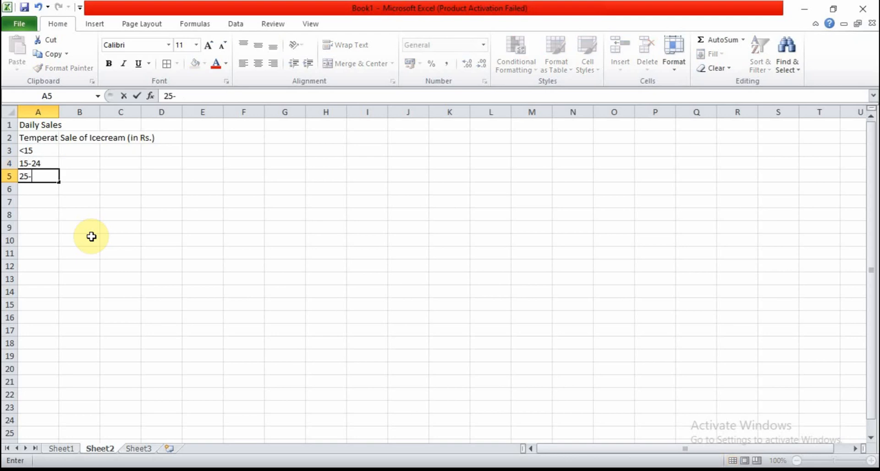
{"action": "type", "text": "-34"}
{"action": "key", "text": "Return"}
{"action": "type", "text": "35-44"}
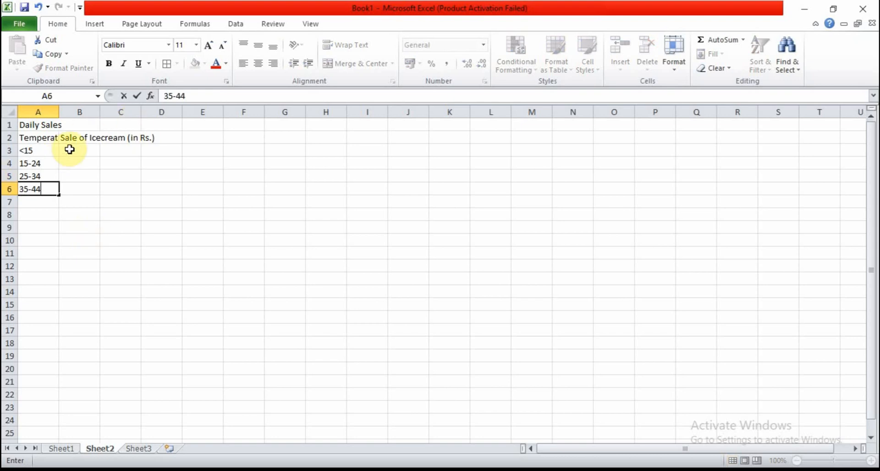
Fill cells B3 to B6 with the sales amounts 400, 900, 1500 and 2500.
{"action": "left_click", "coordinate": [74, 150]}
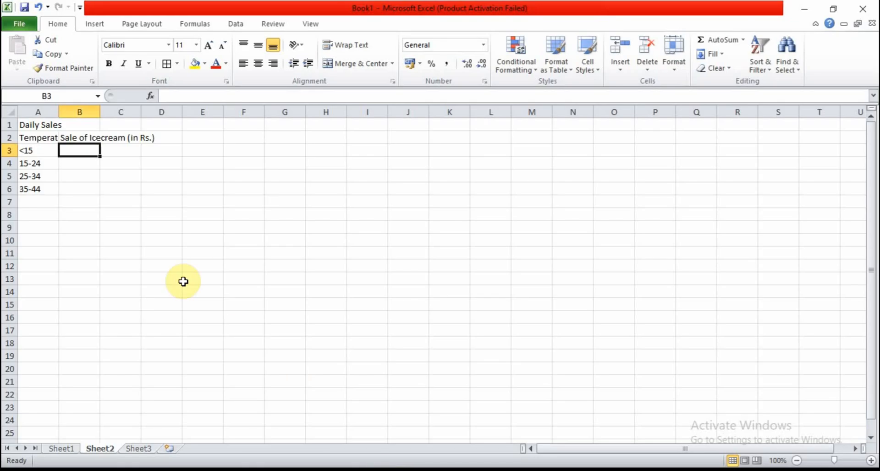
{"action": "type", "text": "400"}
{"action": "key", "text": "Return"}
{"action": "type", "text": "900"}
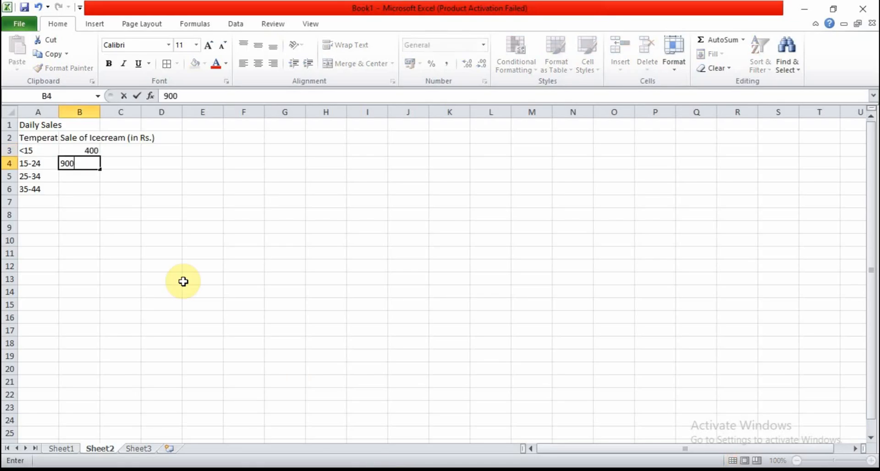
{"action": "key", "text": "Return"}
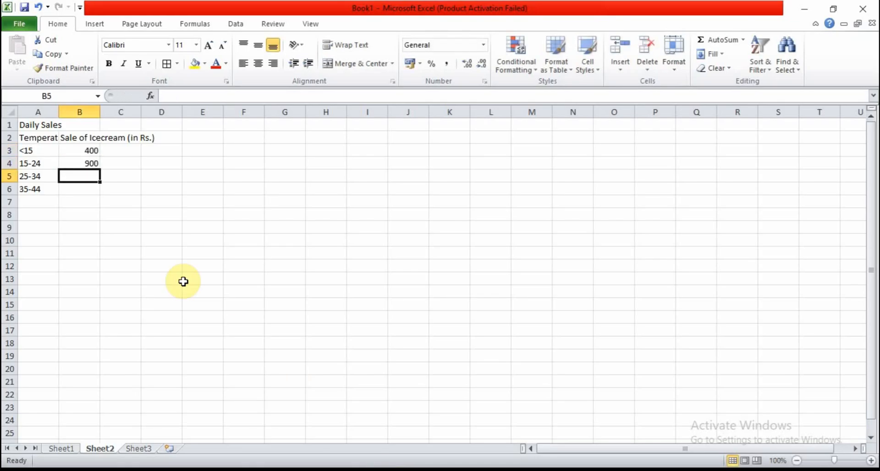
{"action": "type", "text": "1500"}
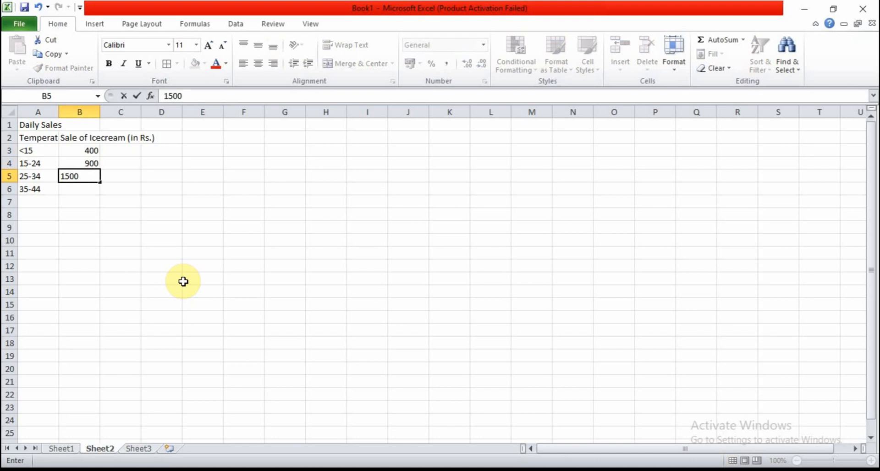
{"action": "key", "text": "Return"}
{"action": "type", "text": "25"}
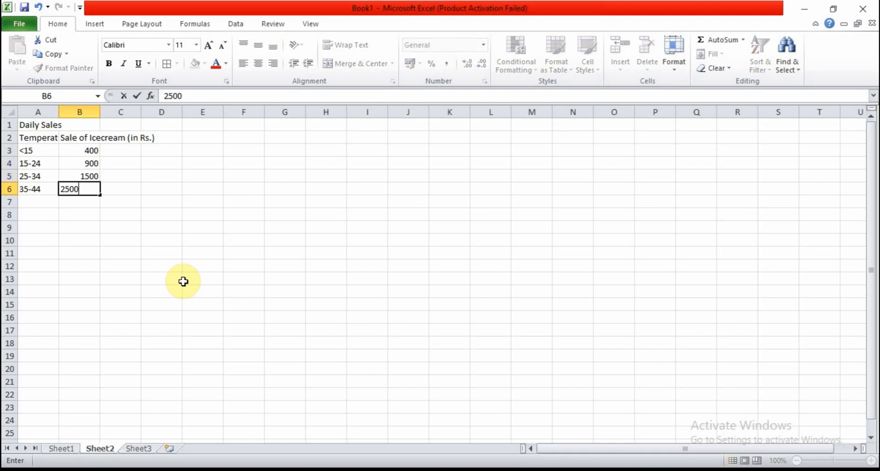
{"action": "type", "text": "00"}
{"action": "key", "text": "Return"}
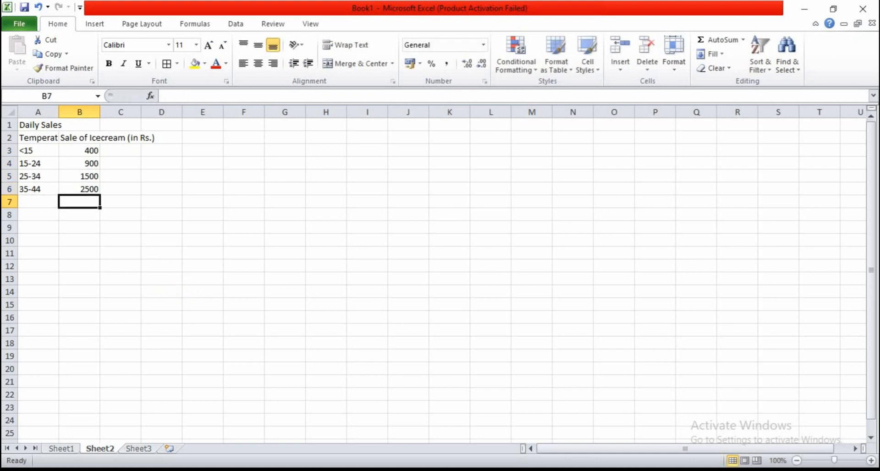
{"action": "left_click", "coordinate": [410, 330]}
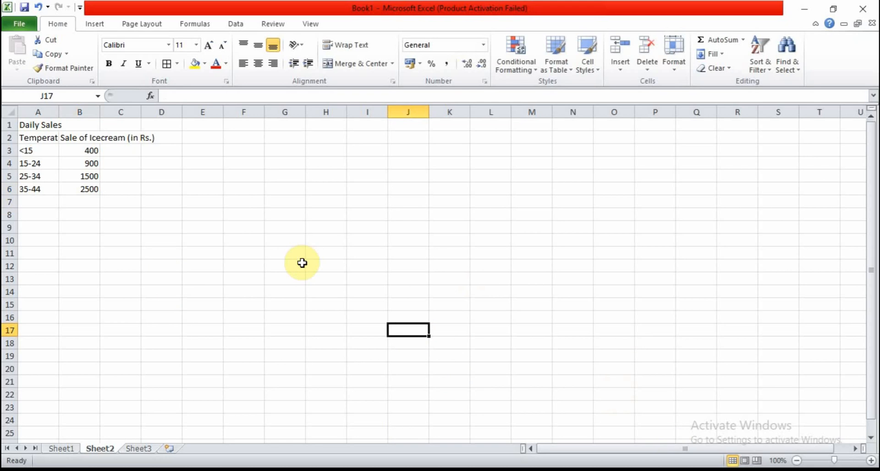
Autofit the widths of columns B and A to their headings, and compare the sheet with the PDF's example table.
{"action": "left_click", "coordinate": [79, 151]}
{"action": "left_click", "coordinate": [79, 137]}
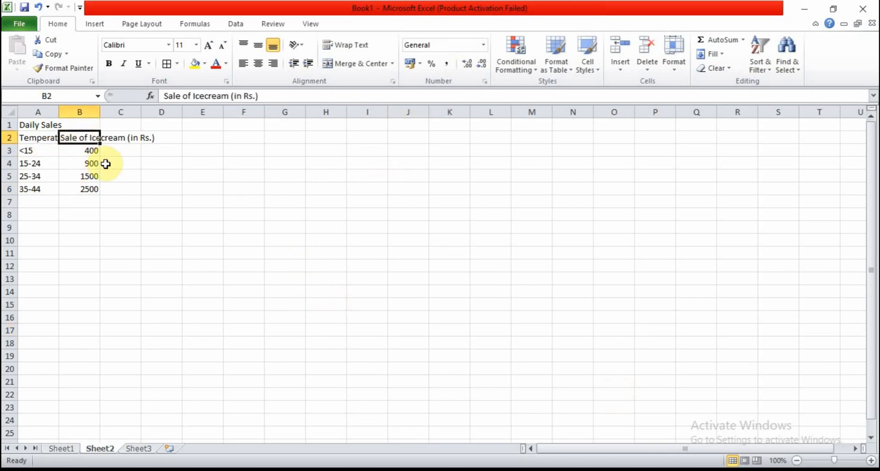
{"action": "double_click", "coordinate": [100, 111]}
{"action": "left_click", "coordinate": [43, 137]}
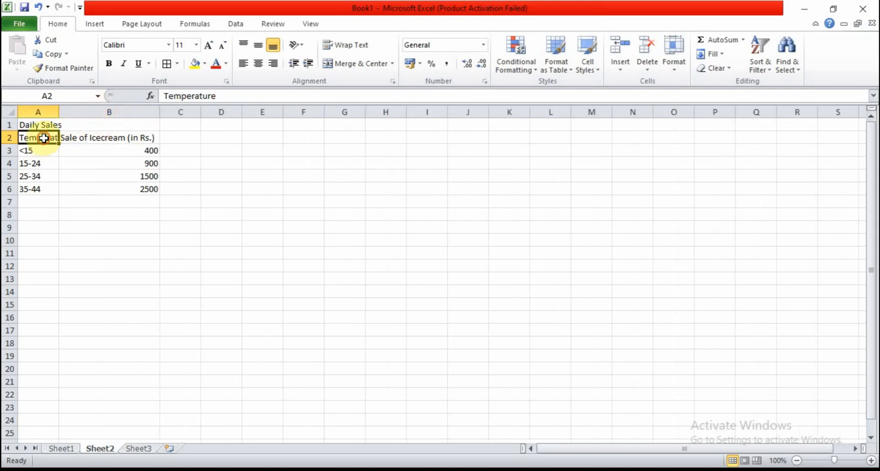
{"action": "double_click", "coordinate": [59, 112]}
{"action": "left_click", "coordinate": [145, 238]}
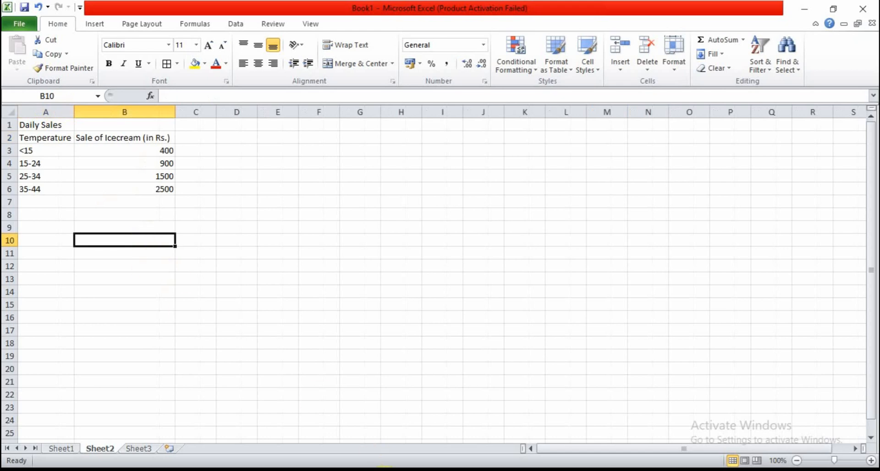
{"action": "left_click", "coordinate": [378, 470]}
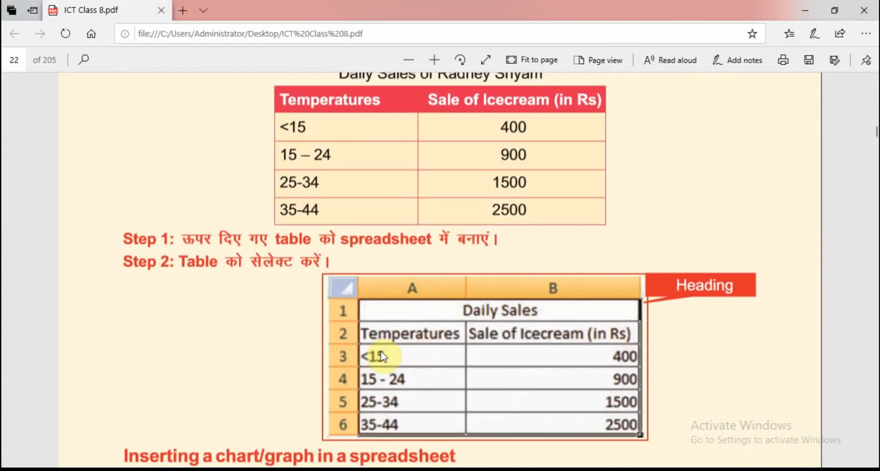
{"action": "left_click", "coordinate": [405, 470]}
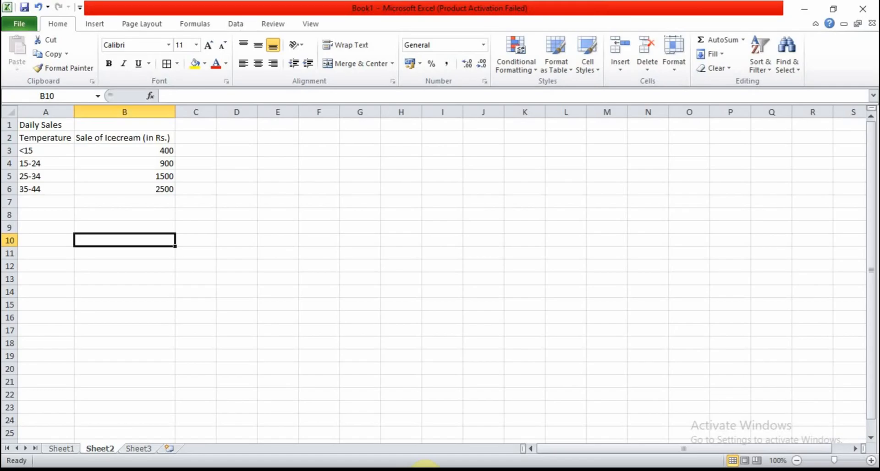
Merge and center the Daily Sales title across cells A1 and B1.
{"action": "left_click_drag", "start_coordinate": [51, 125], "coordinate": [114, 127]}
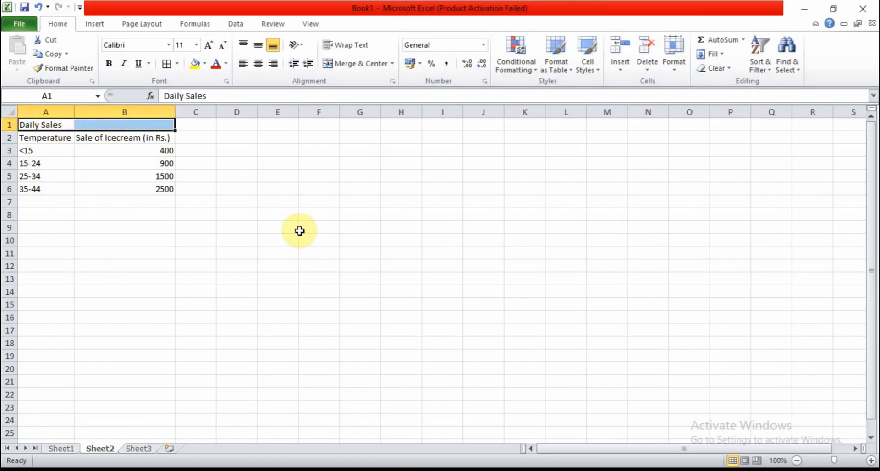
{"action": "left_click", "coordinate": [77, 190]}
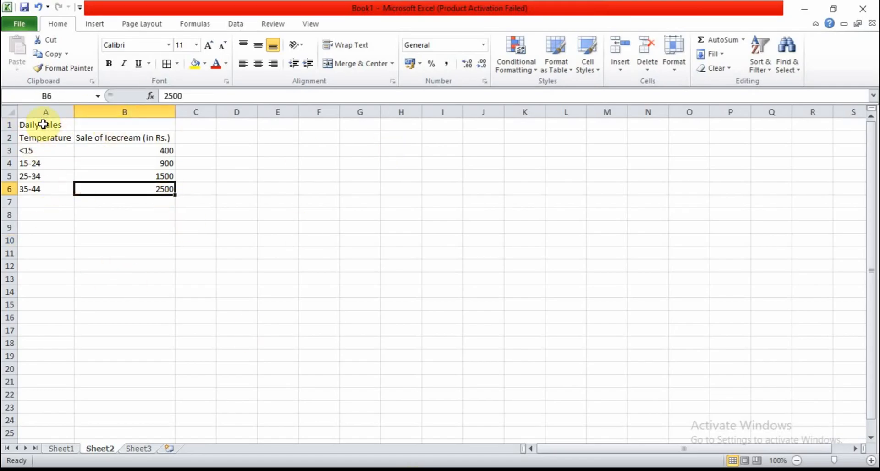
{"action": "left_click_drag", "start_coordinate": [43, 124], "coordinate": [124, 130]}
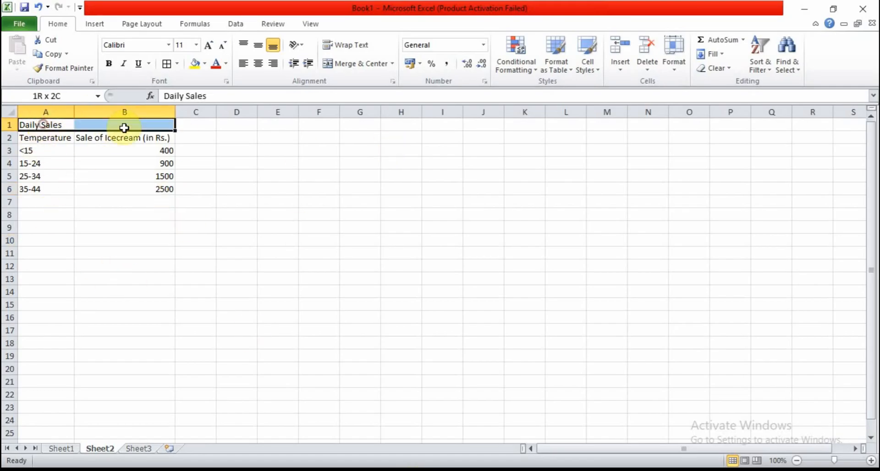
{"action": "left_click", "coordinate": [360, 67]}
{"action": "left_click", "coordinate": [318, 253]}
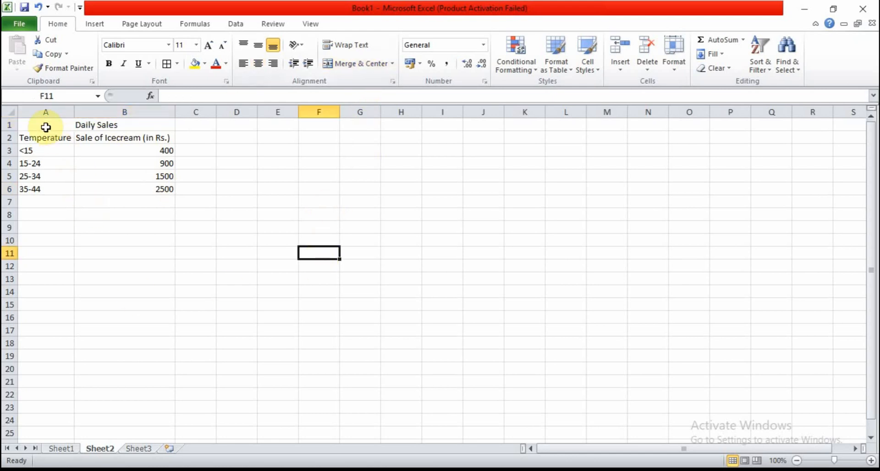
Apply all borders to the Daily Sales table in cells A1 to B6.
{"action": "left_click_drag", "start_coordinate": [45, 127], "coordinate": [59, 188]}
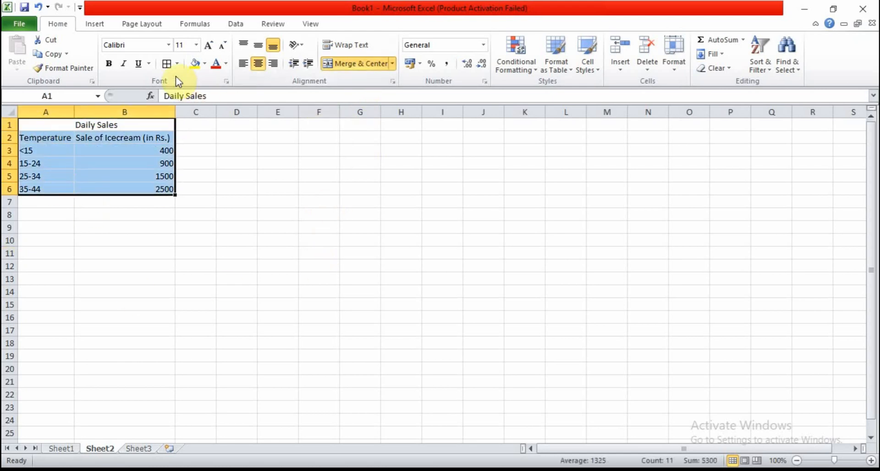
{"action": "left_click", "coordinate": [167, 65]}
{"action": "left_click", "coordinate": [287, 268]}
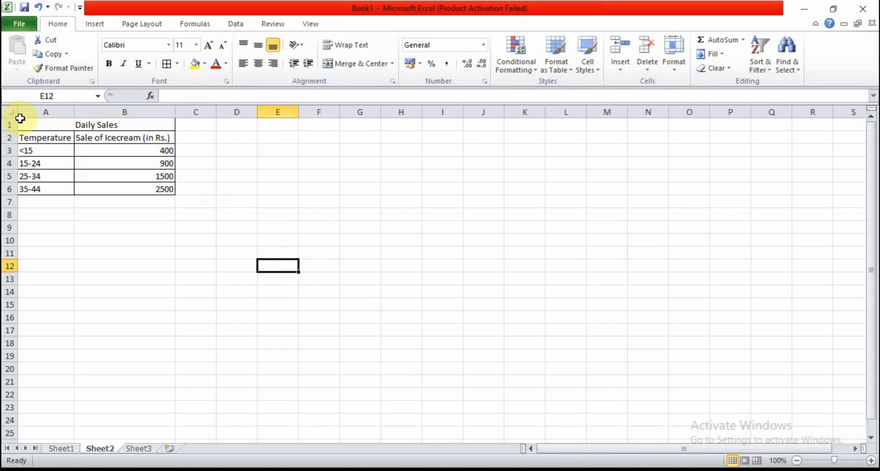
{"action": "left_click_drag", "start_coordinate": [19, 118], "coordinate": [71, 189]}
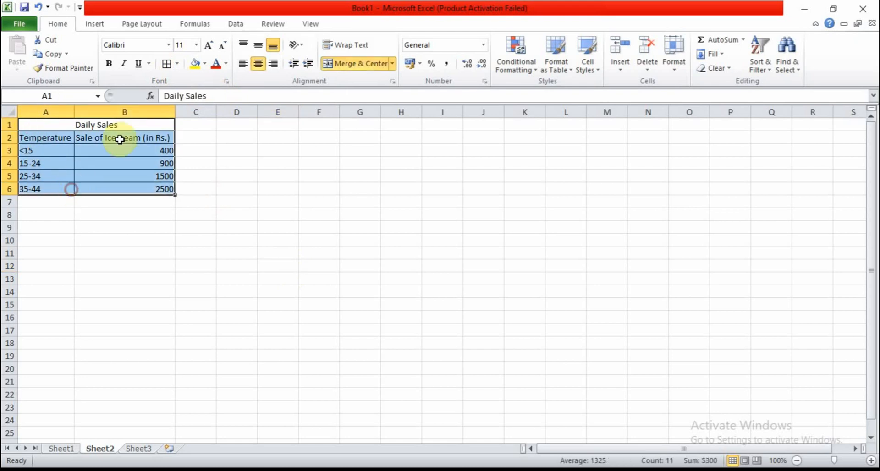
{"action": "left_click", "coordinate": [177, 68]}
{"action": "left_click", "coordinate": [108, 167]}
{"action": "left_click", "coordinate": [234, 231]}
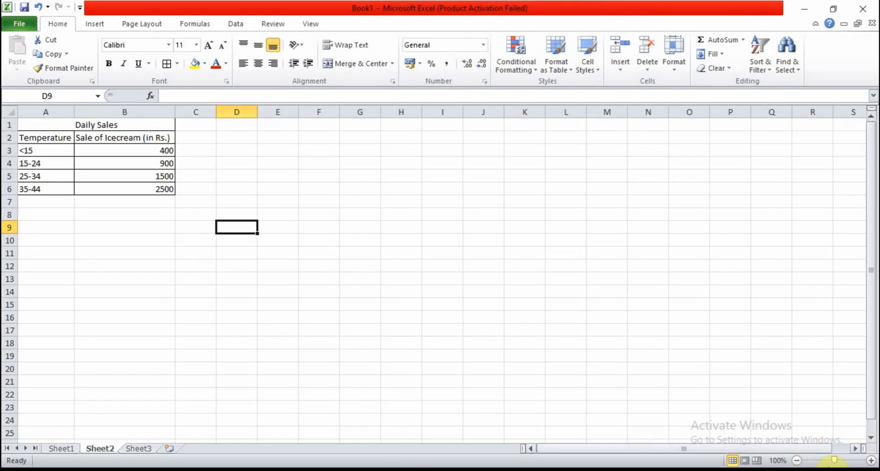
Insert a 2-D clustered column chart from the Daily Sales table in cells A1 to B6.
{"action": "left_click", "coordinate": [871, 460]}
{"action": "left_click", "coordinate": [871, 460]}
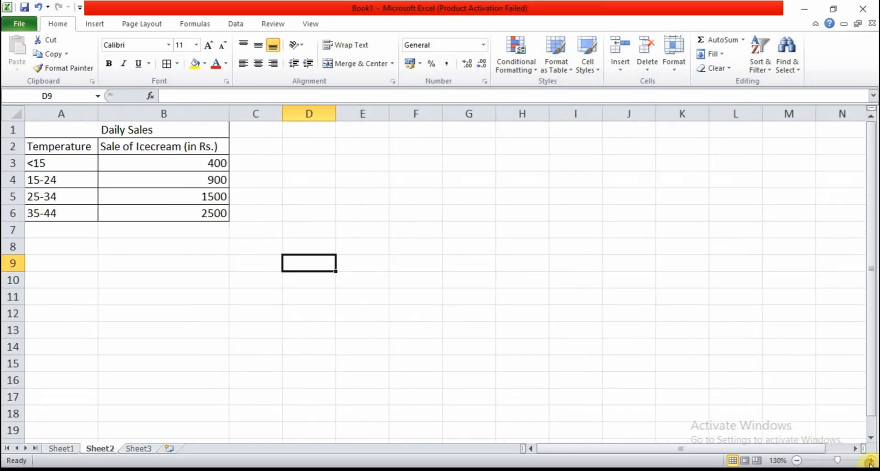
{"action": "left_click", "coordinate": [871, 461]}
{"action": "left_click", "coordinate": [871, 460]}
{"action": "left_click", "coordinate": [871, 460]}
{"action": "left_click", "coordinate": [871, 461]}
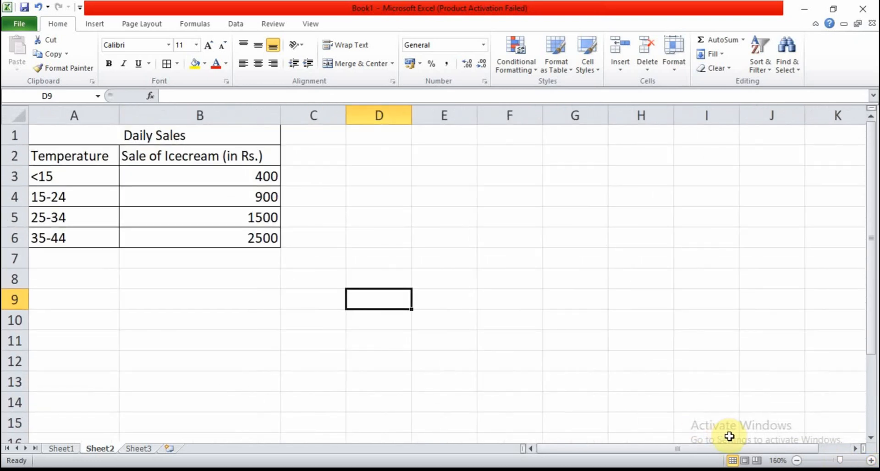
{"action": "left_click", "coordinate": [870, 460]}
{"action": "left_click", "coordinate": [870, 461]}
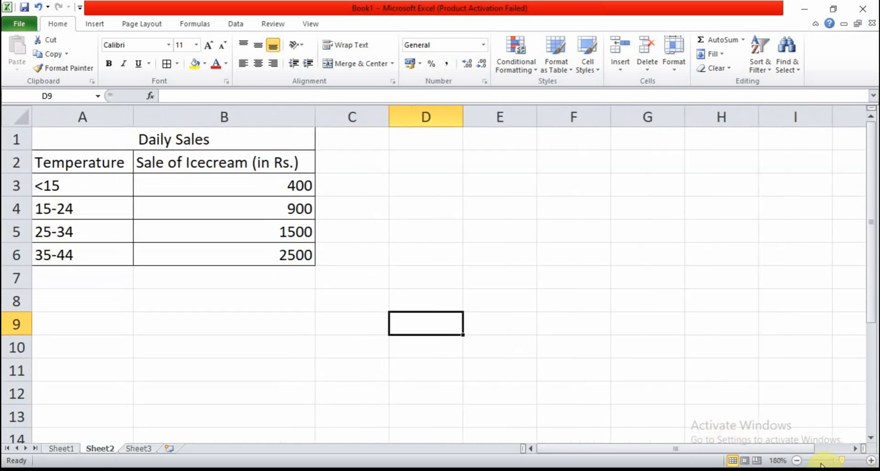
{"action": "left_click", "coordinate": [796, 460]}
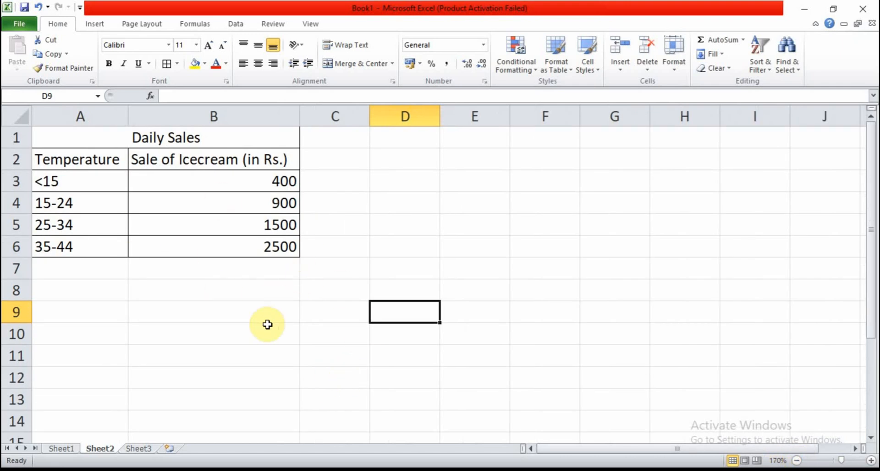
{"action": "left_click", "coordinate": [72, 138]}
{"action": "left_click_drag", "start_coordinate": [72, 138], "coordinate": [96, 241]}
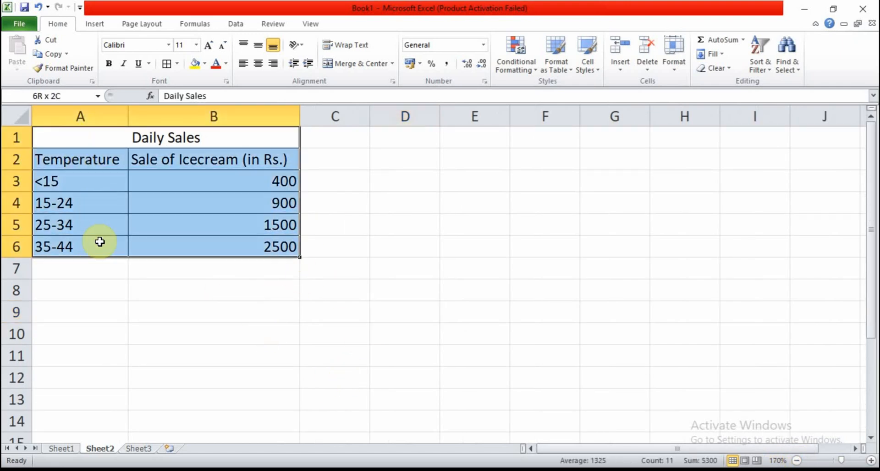
{"action": "left_click", "coordinate": [90, 30]}
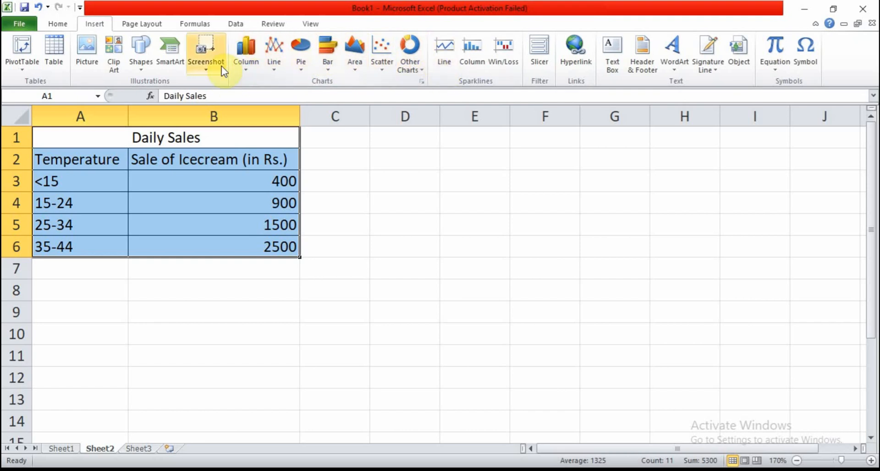
{"action": "left_click", "coordinate": [254, 71]}
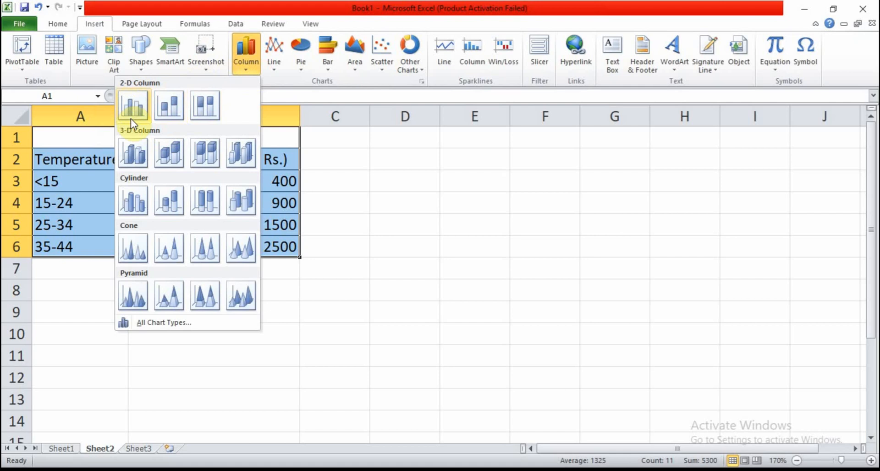
{"action": "left_click", "coordinate": [128, 107]}
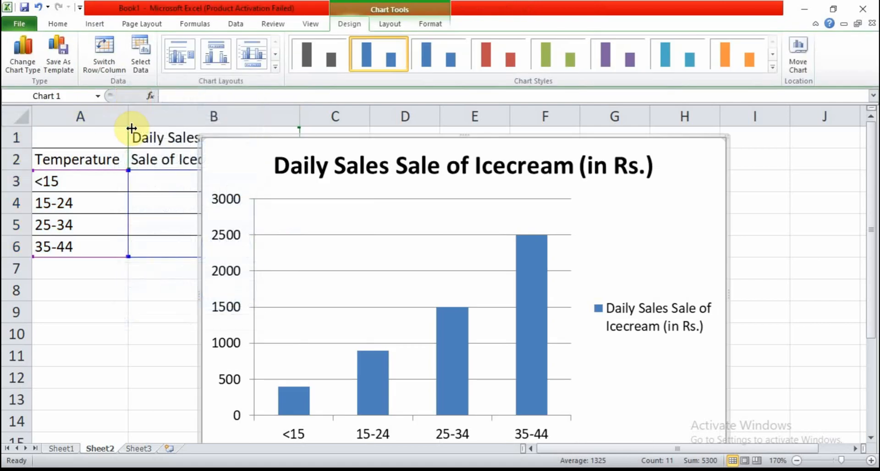
Make the chart slightly smaller and place it beside the table, over columns C to J, so it no longer covers the data.
{"action": "left_click_drag", "start_coordinate": [347, 150], "coordinate": [472, 122]}
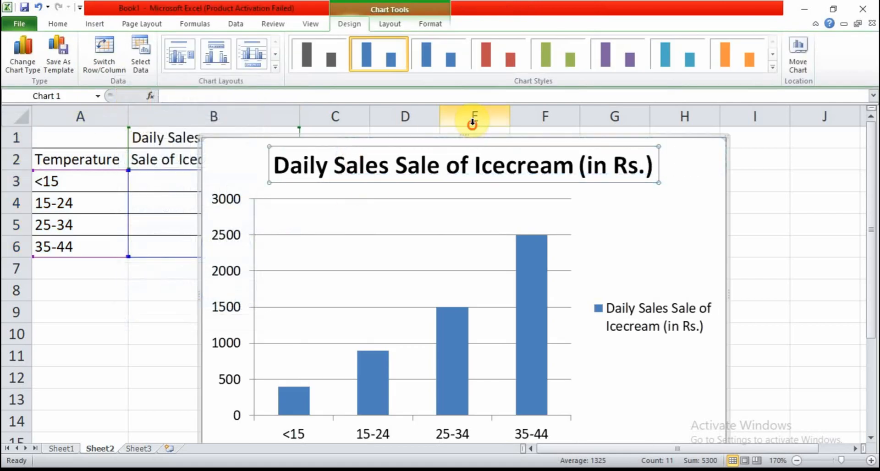
{"action": "left_click", "coordinate": [705, 145]}
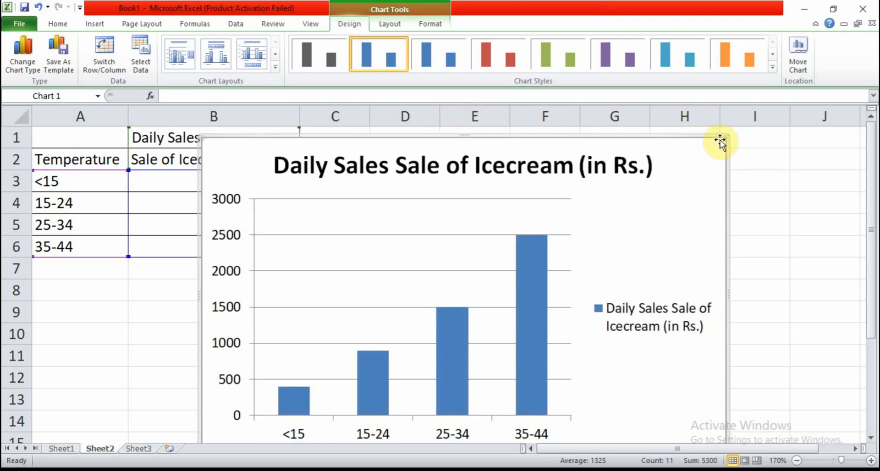
{"action": "left_click_drag", "start_coordinate": [719, 138], "coordinate": [756, 124]}
{"action": "left_click_drag", "start_coordinate": [770, 91], "coordinate": [770, 91]}
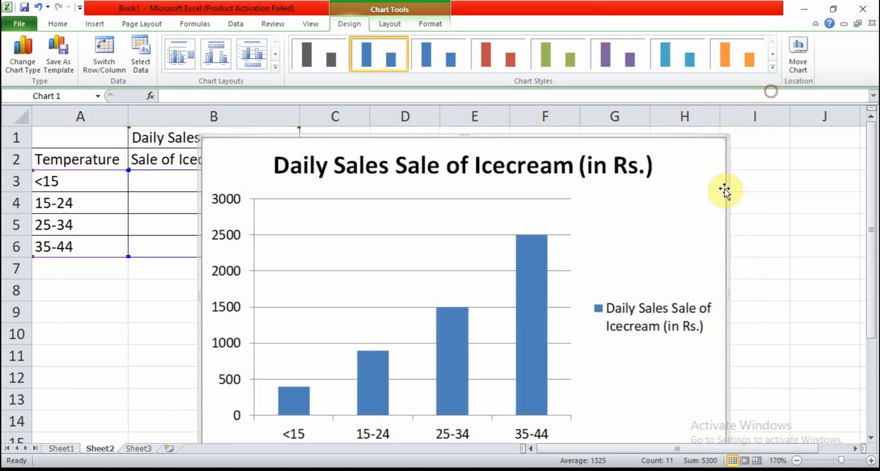
{"action": "left_click_drag", "start_coordinate": [205, 135], "coordinate": [289, 79]}
{"action": "left_click_drag", "start_coordinate": [215, 138], "coordinate": [230, 140]}
{"action": "left_click_drag", "start_coordinate": [841, 463], "coordinate": [838, 463]}
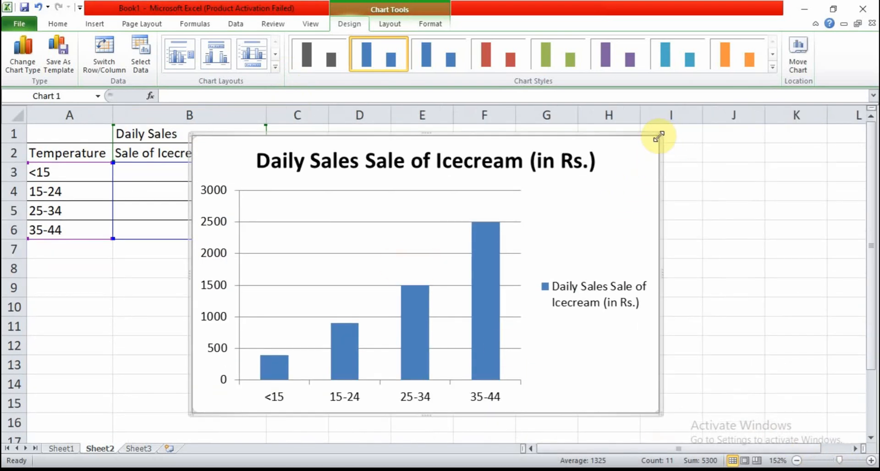
{"action": "left_click_drag", "start_coordinate": [660, 135], "coordinate": [634, 168]}
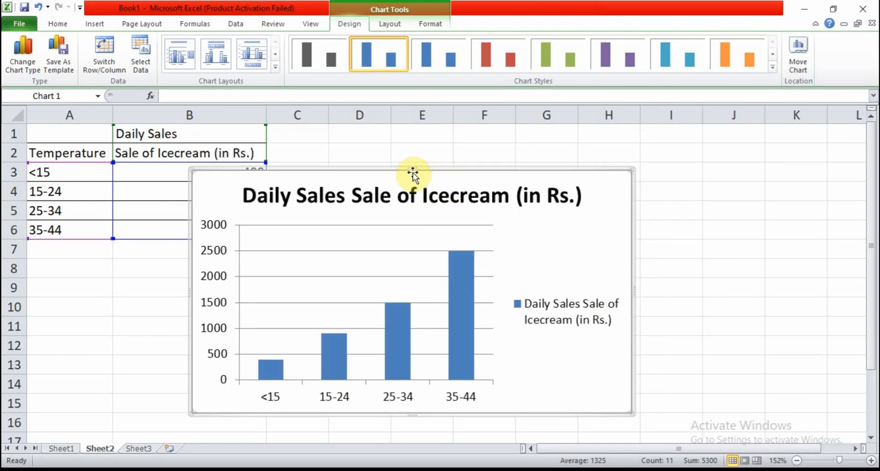
{"action": "left_click_drag", "start_coordinate": [411, 169], "coordinate": [408, 150]}
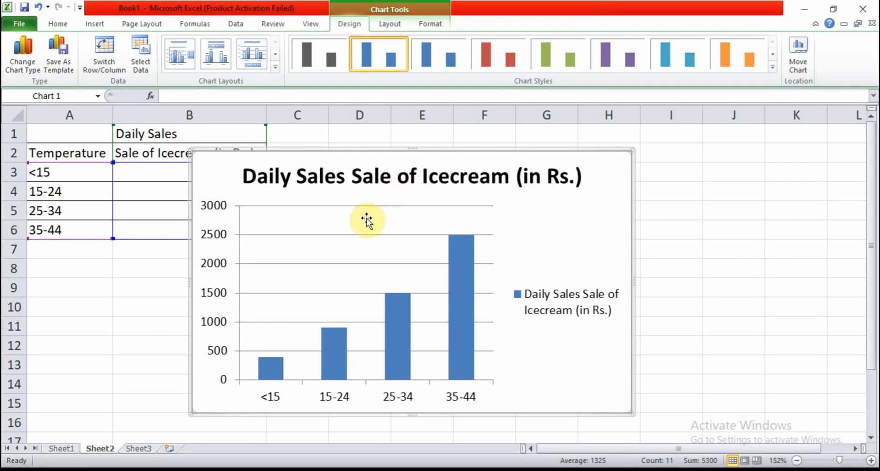
{"action": "left_click_drag", "start_coordinate": [343, 157], "coordinate": [451, 145]}
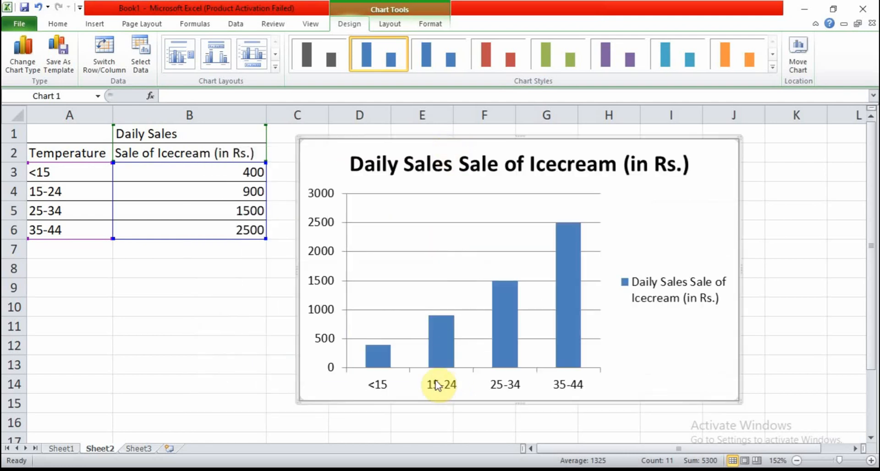
Edit the series in the chart's data source so its name refers only to cell B2, "Sale of Icecream (in Rs.)".
{"action": "mouse_move", "coordinate": [509, 295]}
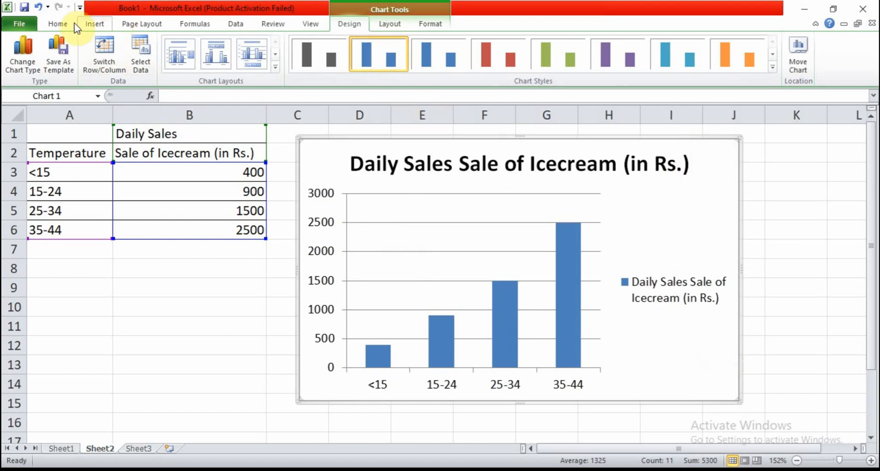
{"action": "left_click", "coordinate": [60, 24]}
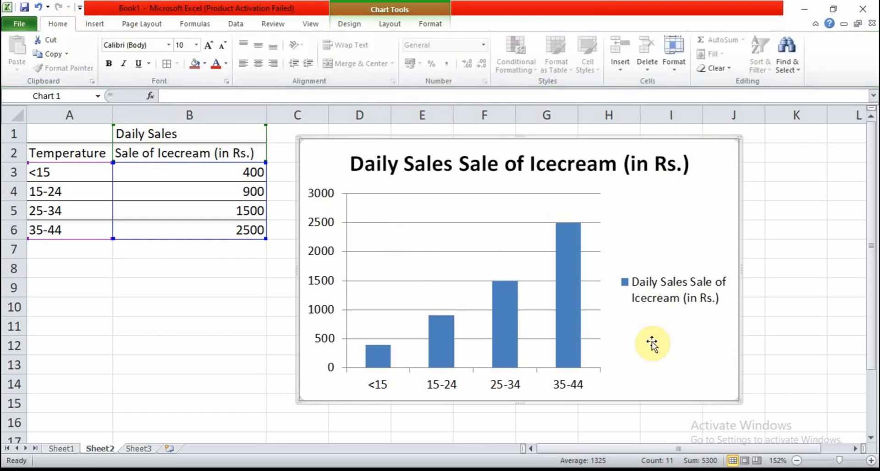
{"action": "left_click", "coordinate": [362, 30]}
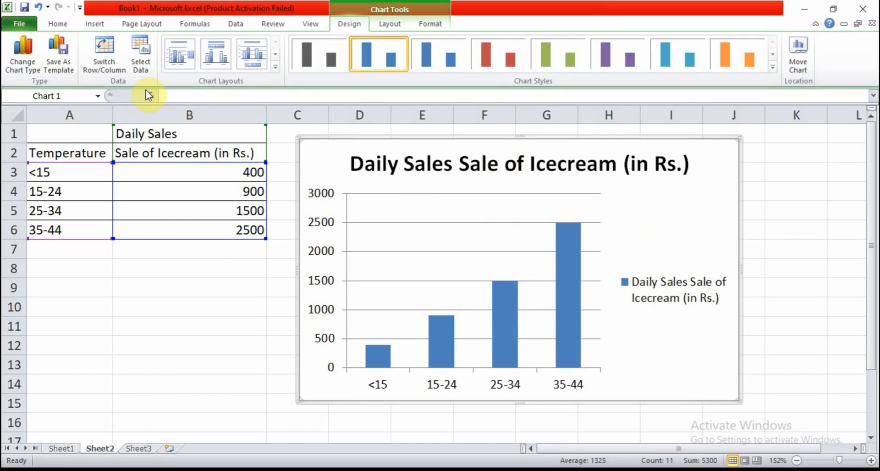
{"action": "left_click", "coordinate": [139, 66]}
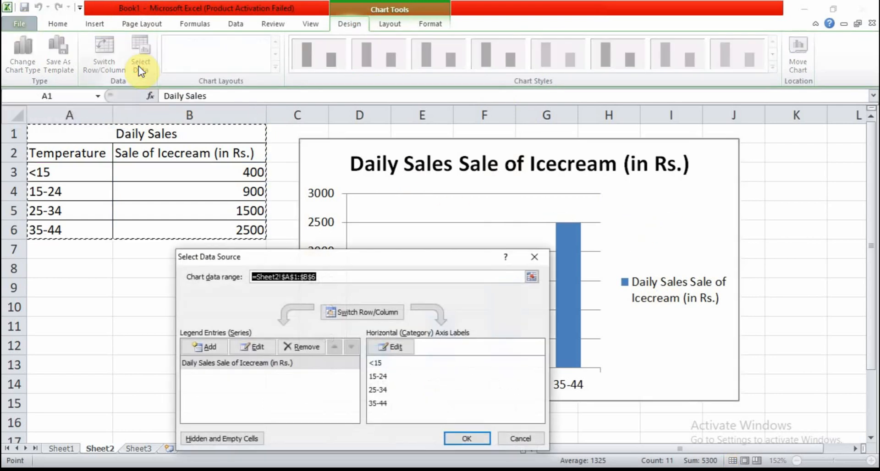
{"action": "left_click_drag", "start_coordinate": [266, 257], "coordinate": [507, 122]}
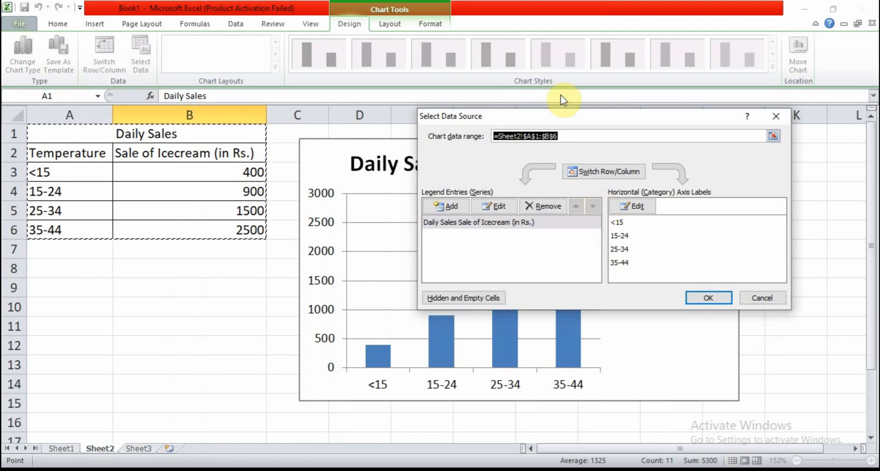
{"action": "left_click_drag", "start_coordinate": [545, 125], "coordinate": [544, 129]}
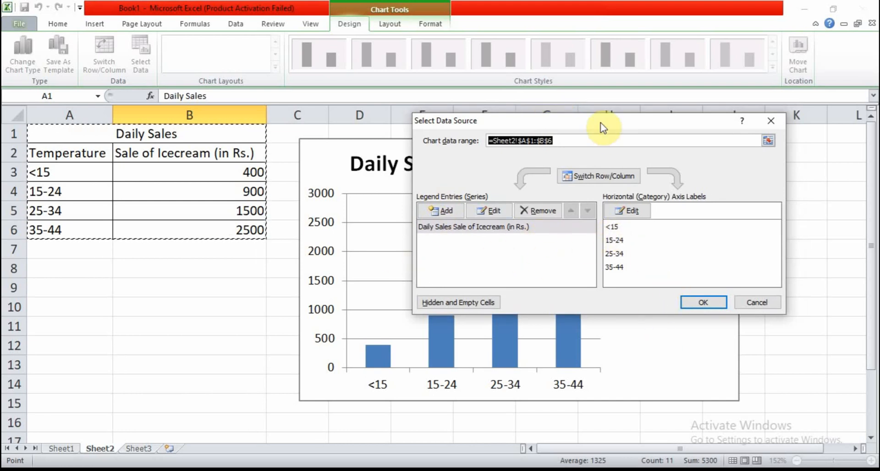
{"action": "left_click_drag", "start_coordinate": [597, 122], "coordinate": [531, 10]}
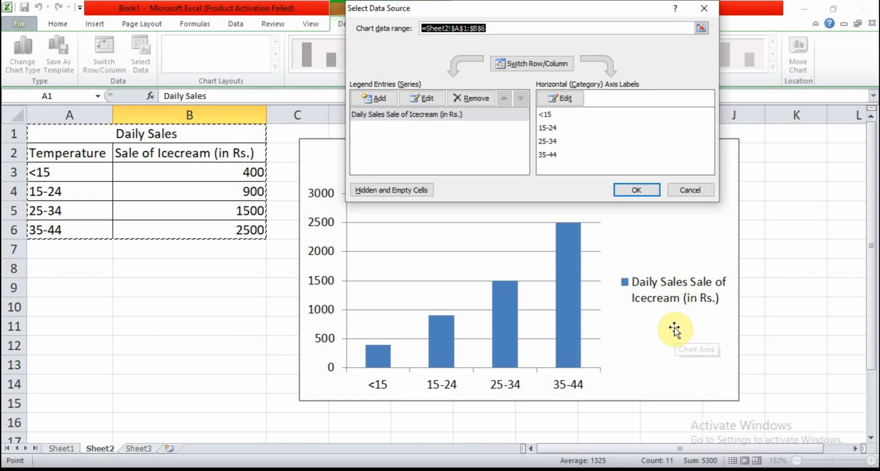
{"action": "left_click", "coordinate": [419, 97]}
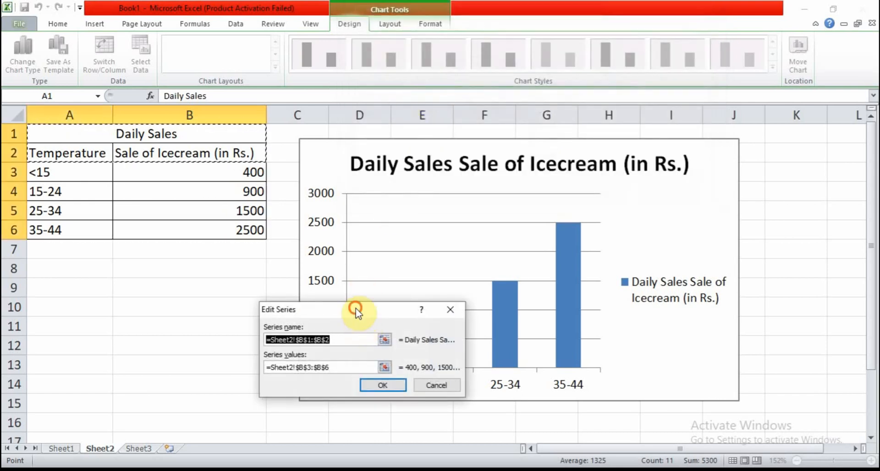
{"action": "left_click_drag", "start_coordinate": [356, 312], "coordinate": [544, 361]}
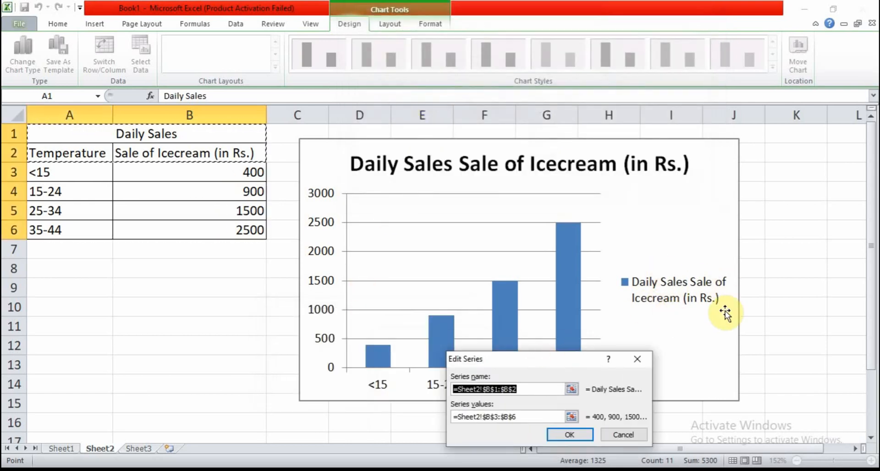
{"action": "left_click", "coordinate": [168, 151]}
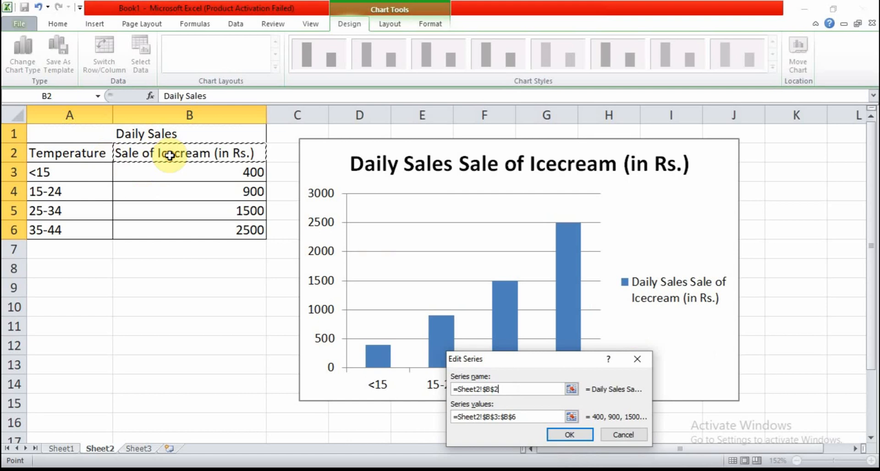
{"action": "left_click", "coordinate": [565, 438]}
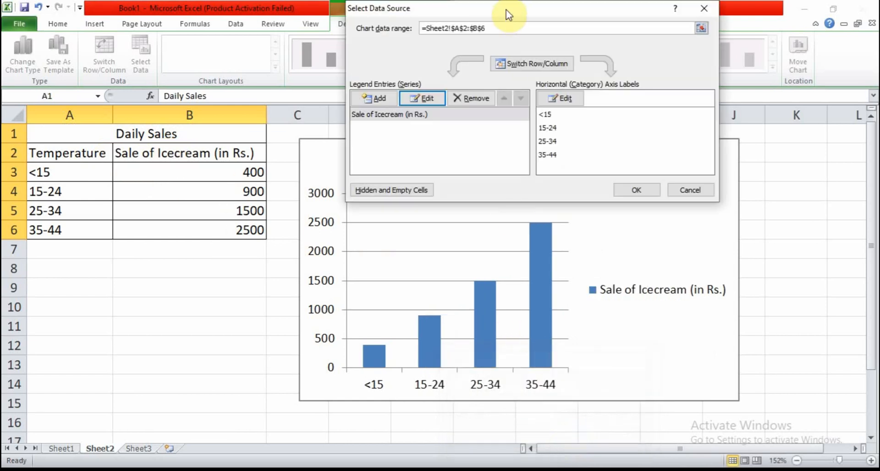
{"action": "left_click_drag", "start_coordinate": [508, 13], "coordinate": [455, 467]}
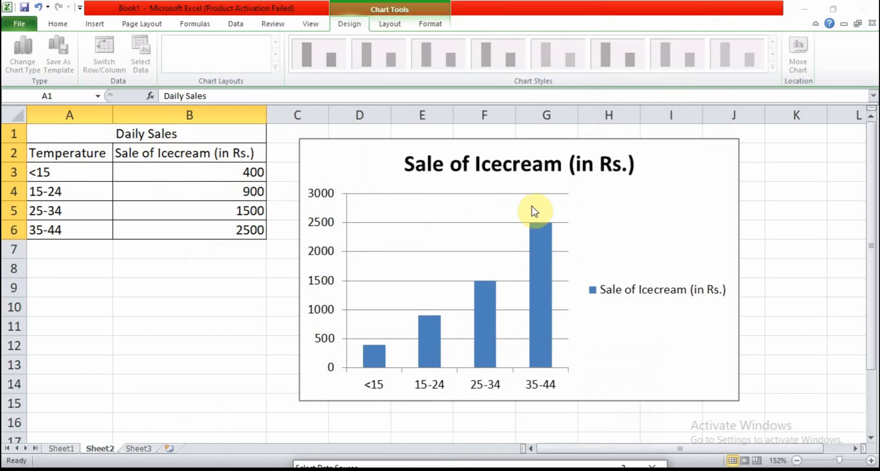
Accept the edited data source for the ice cream sales chart.
{"action": "left_click_drag", "start_coordinate": [485, 463], "coordinate": [620, 164]}
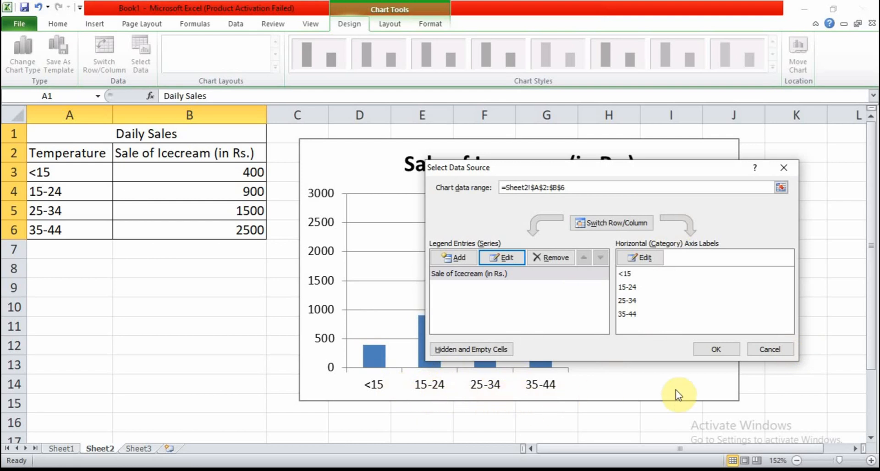
{"action": "left_click", "coordinate": [711, 350]}
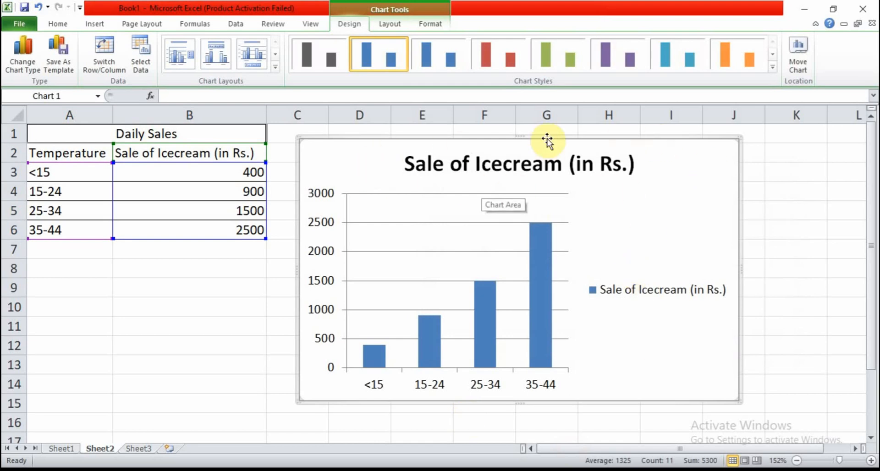
{"action": "left_click", "coordinate": [531, 162]}
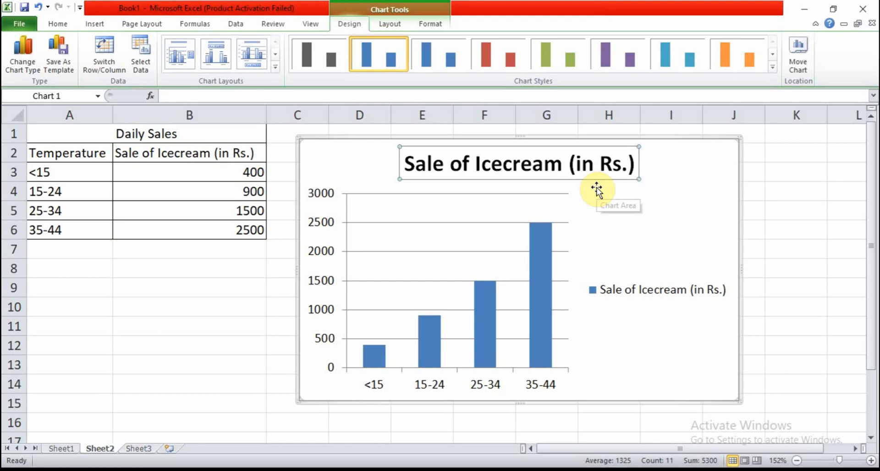
{"action": "key", "text": "Delete"}
{"action": "key", "text": "Delete"}
{"action": "key", "text": "BackSpace"}
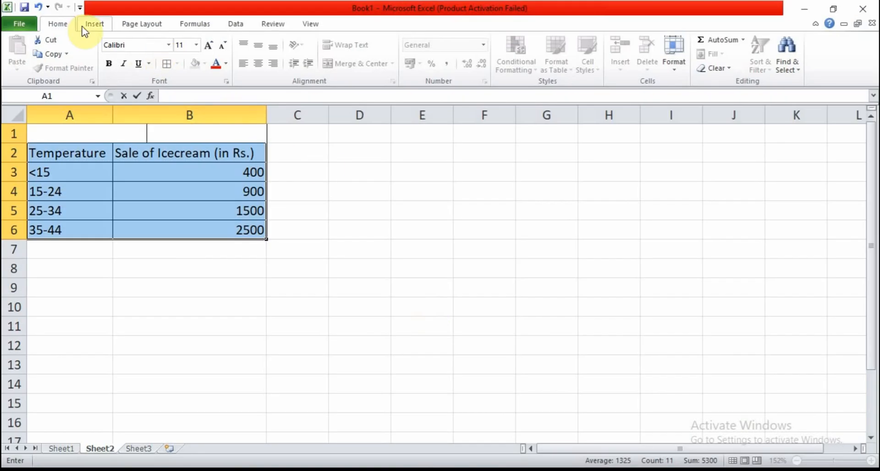
{"action": "left_click", "coordinate": [89, 24]}
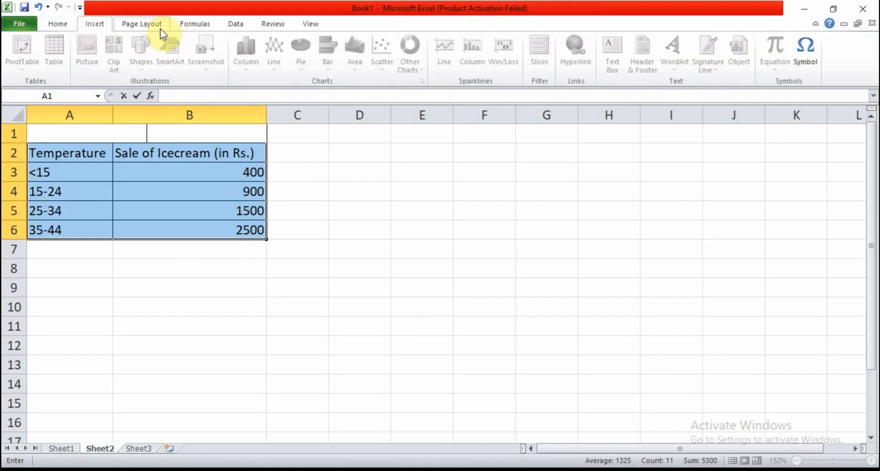
{"action": "left_click", "coordinate": [237, 216]}
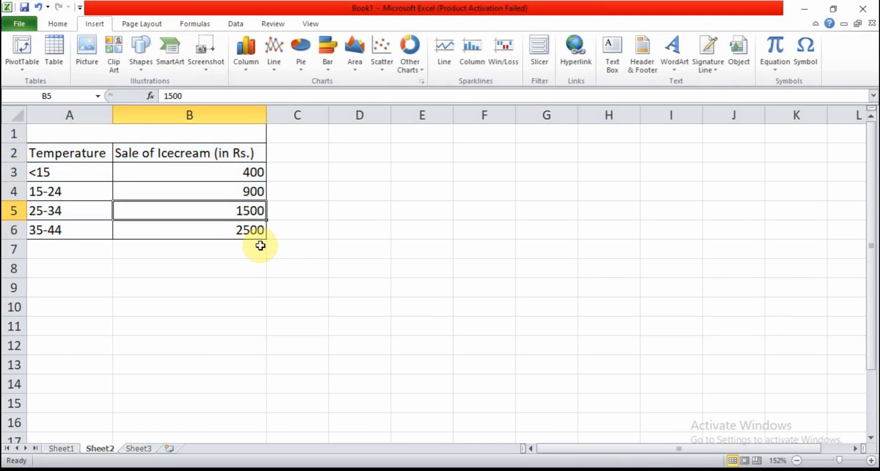
{"action": "key", "text": "ctrl+z"}
{"action": "key", "text": "ctrl+z"}
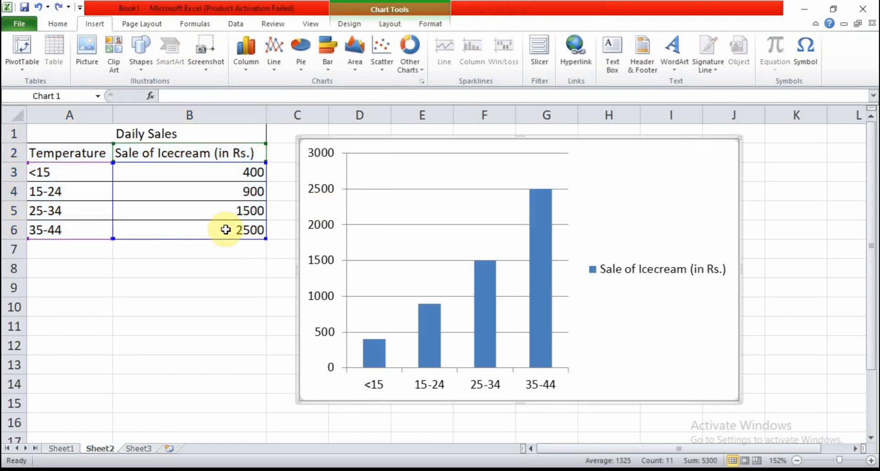
{"action": "key", "text": "ctrl+z"}
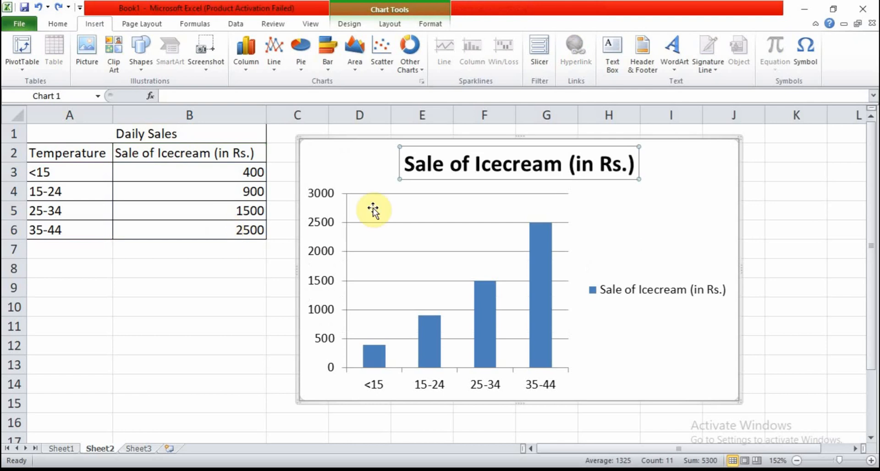
Replace the chart title text with "Daily Sales".
{"action": "left_click", "coordinate": [592, 163]}
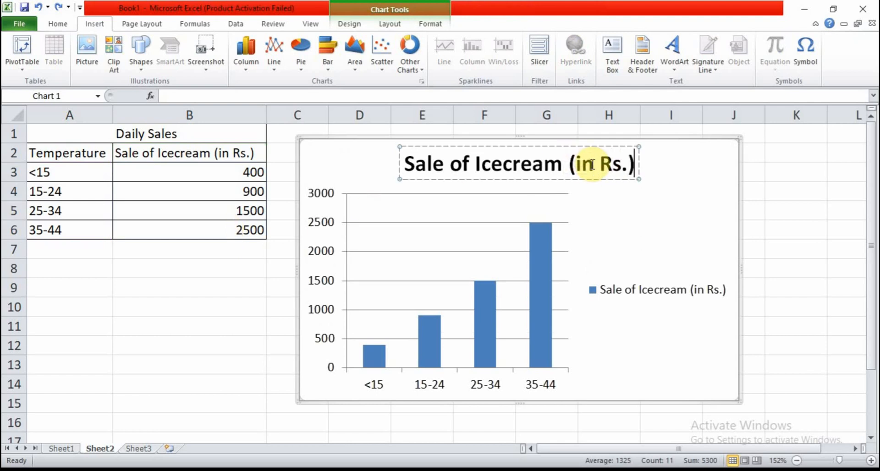
{"action": "key", "text": "BackSpace"}
{"action": "key", "text": "BackSpace"}
{"action": "key", "text": "BackSpace"}
{"action": "key", "text": "BackSpace"}
{"action": "key", "text": "BackSpace"}
{"action": "key", "text": "BackSpace"}
{"action": "key", "text": "BackSpace"}
{"action": "key", "text": "BackSpace"}
{"action": "key", "text": "BackSpace"}
{"action": "key", "text": "BackSpace"}
{"action": "key", "text": "BackSpace"}
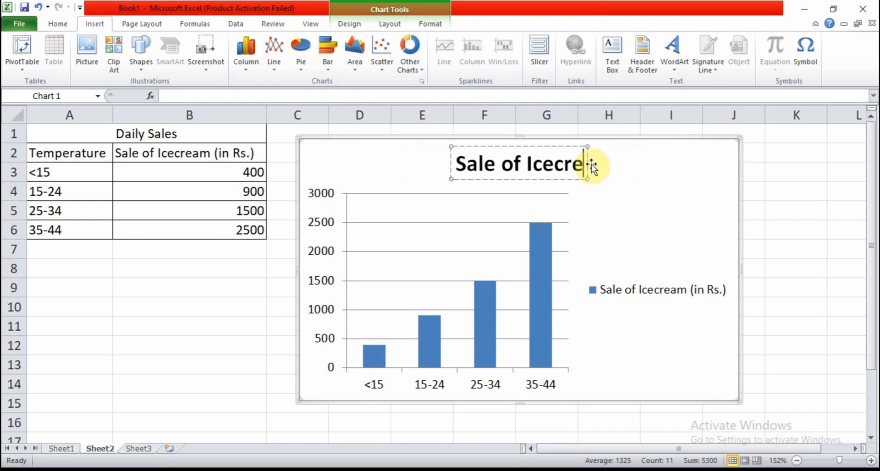
{"action": "key", "text": "BackSpace"}
{"action": "key", "text": "BackSpace"}
{"action": "key", "text": "BackSpace"}
{"action": "key", "text": "BackSpace"}
{"action": "key", "text": "BackSpace"}
{"action": "key", "text": "BackSpace"}
{"action": "key", "text": "BackSpace"}
{"action": "key", "text": "BackSpace"}
{"action": "key", "text": "BackSpace"}
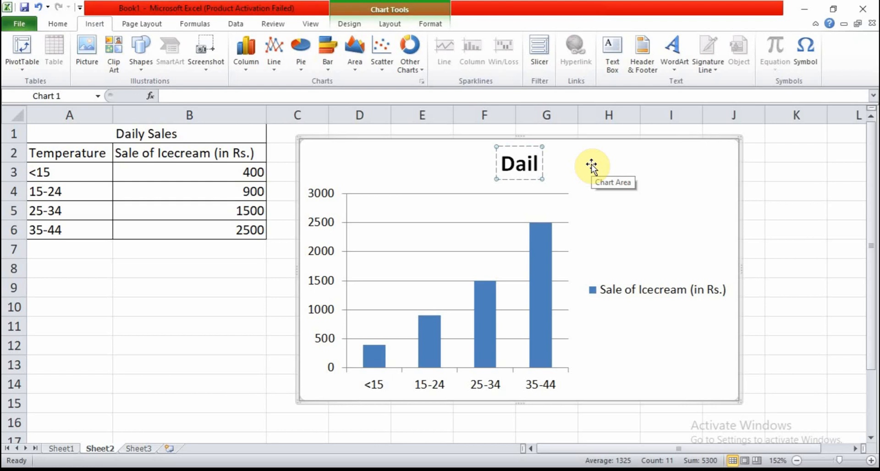
{"action": "type", "text": "Daily Sa"}
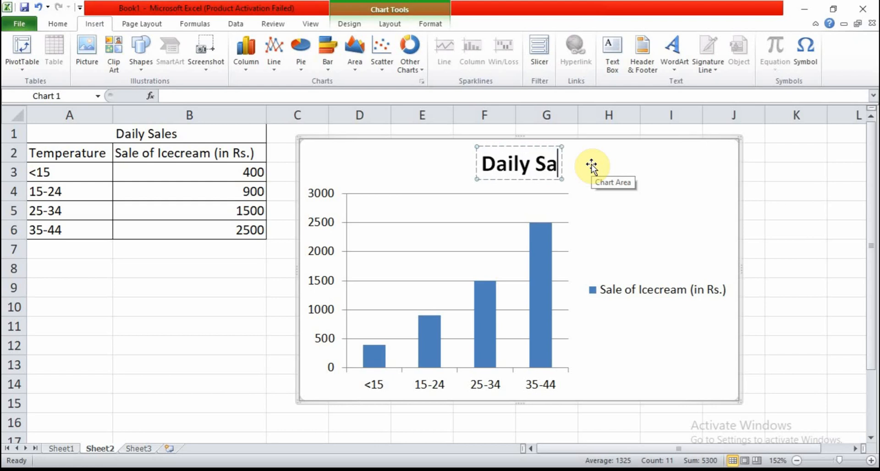
{"action": "type", "text": "les"}
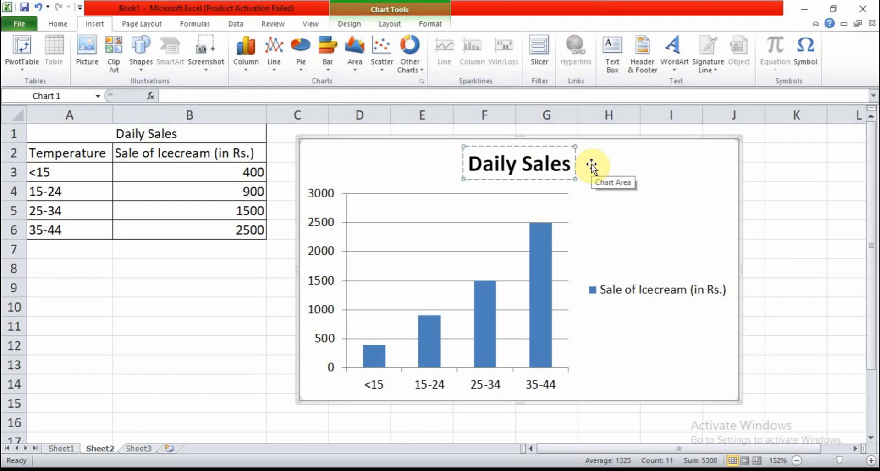
{"action": "left_click", "coordinate": [610, 209]}
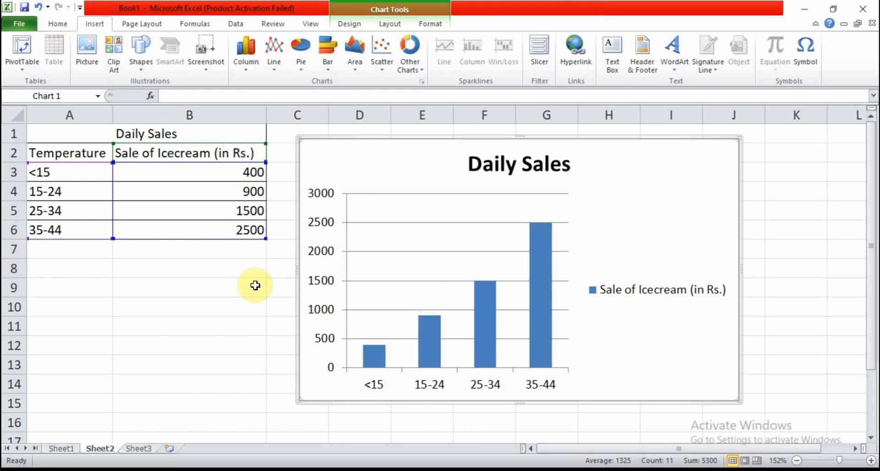
{"action": "left_click", "coordinate": [275, 286]}
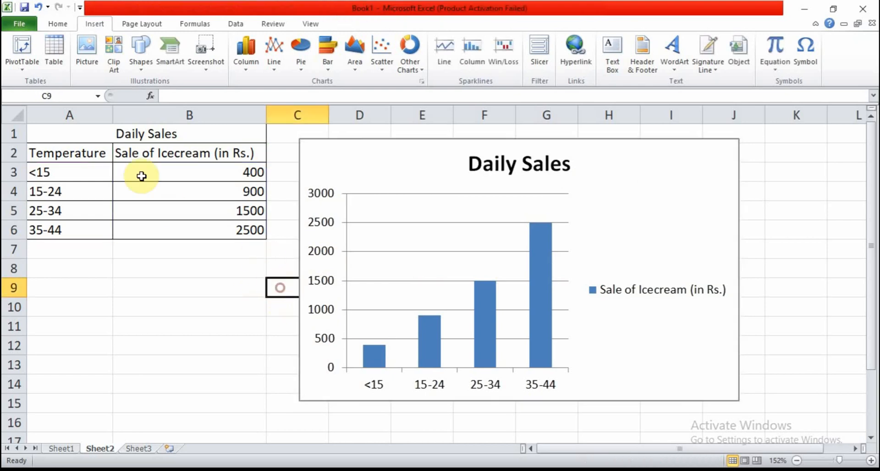
{"action": "left_click_drag", "start_coordinate": [77, 132], "coordinate": [137, 231]}
{"action": "left_click", "coordinate": [199, 305]}
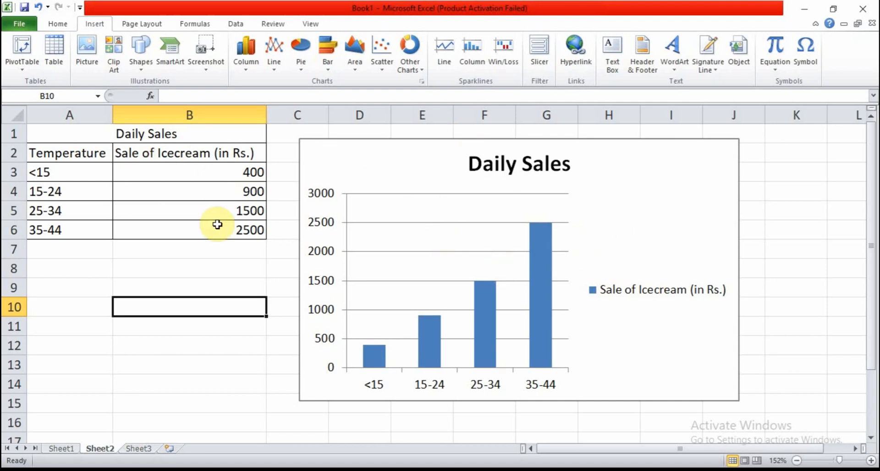
{"action": "left_click", "coordinate": [470, 467]}
{"action": "left_click", "coordinate": [469, 467]}
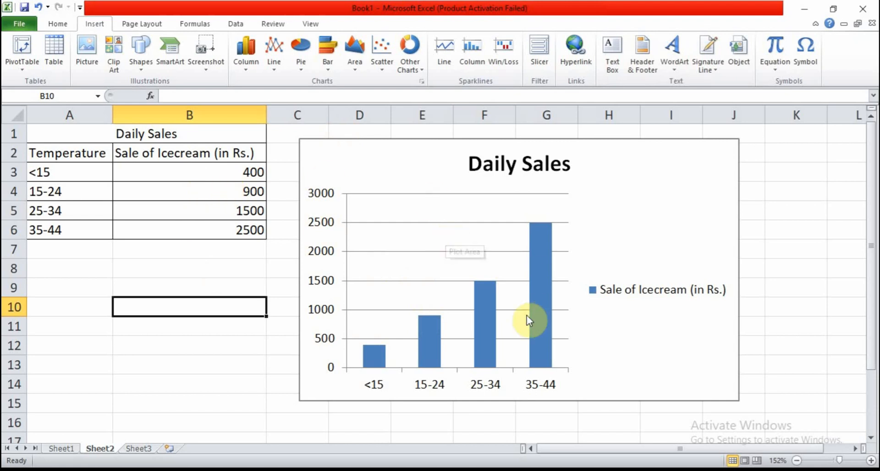
Try the flat chart styles on the Daily Sales chart, from the orange one through red to dark grey.
{"action": "left_click", "coordinate": [647, 195]}
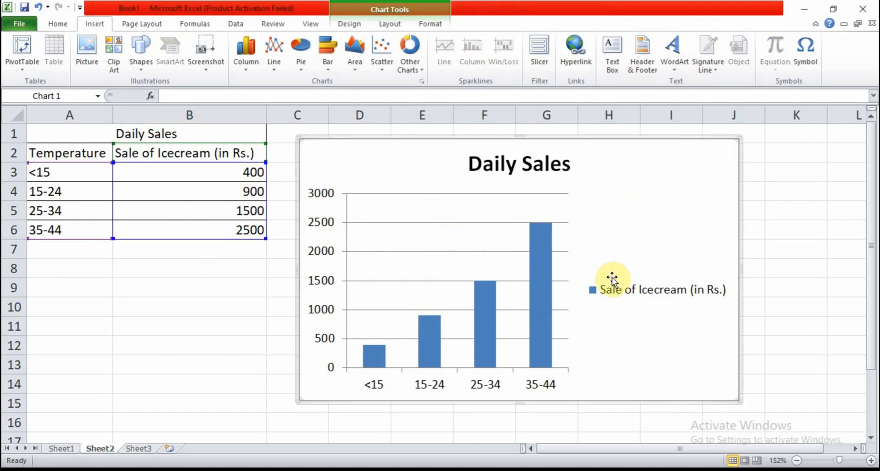
{"action": "left_click", "coordinate": [350, 20]}
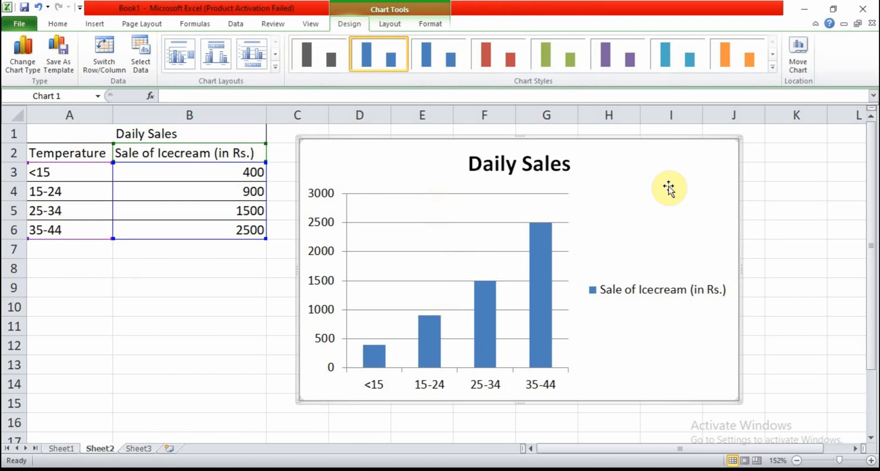
{"action": "left_click", "coordinate": [728, 70]}
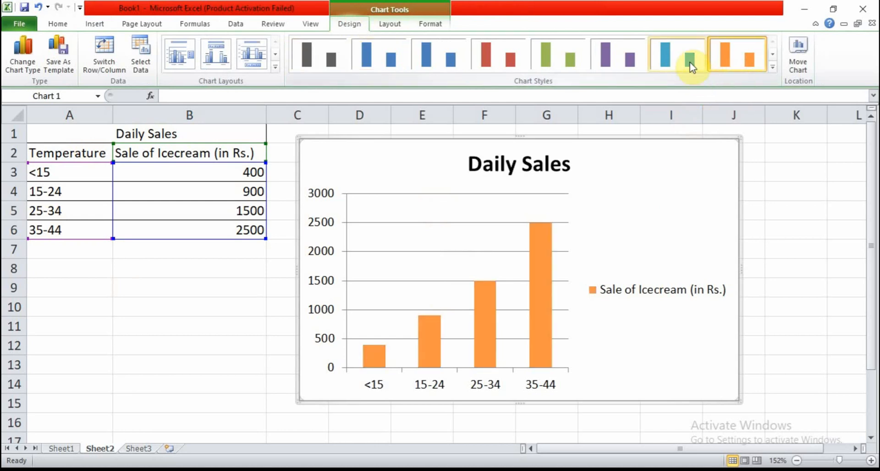
{"action": "left_click", "coordinate": [658, 64]}
{"action": "left_click", "coordinate": [621, 59]}
{"action": "left_click", "coordinate": [570, 59]}
{"action": "left_click", "coordinate": [509, 59]}
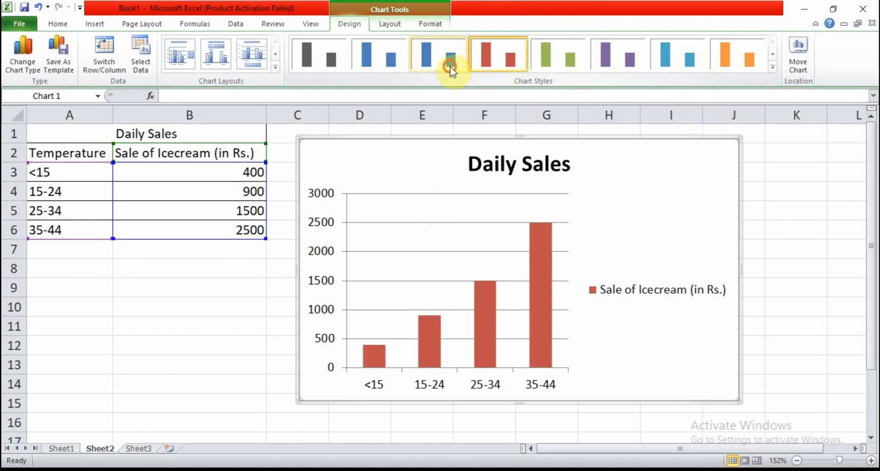
{"action": "left_click", "coordinate": [448, 62]}
{"action": "left_click", "coordinate": [397, 59]}
{"action": "left_click", "coordinate": [344, 64]}
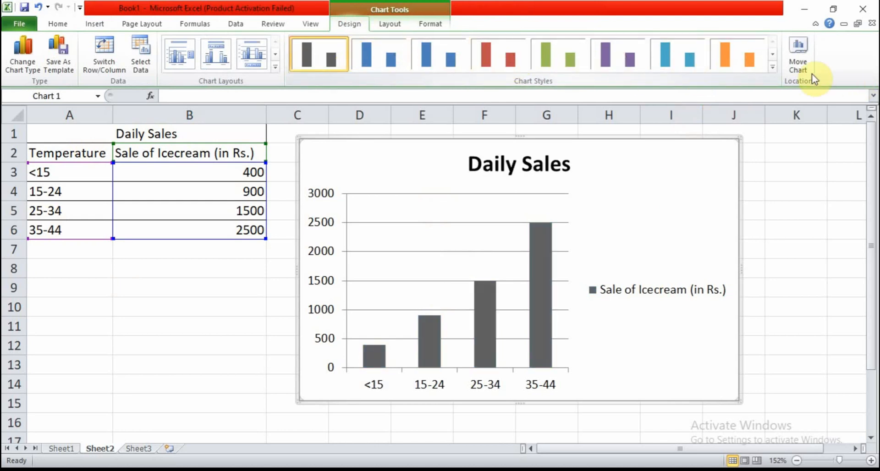
Apply the red bevelled chart style to the Daily Sales chart after trying the green one.
{"action": "left_click", "coordinate": [772, 68]}
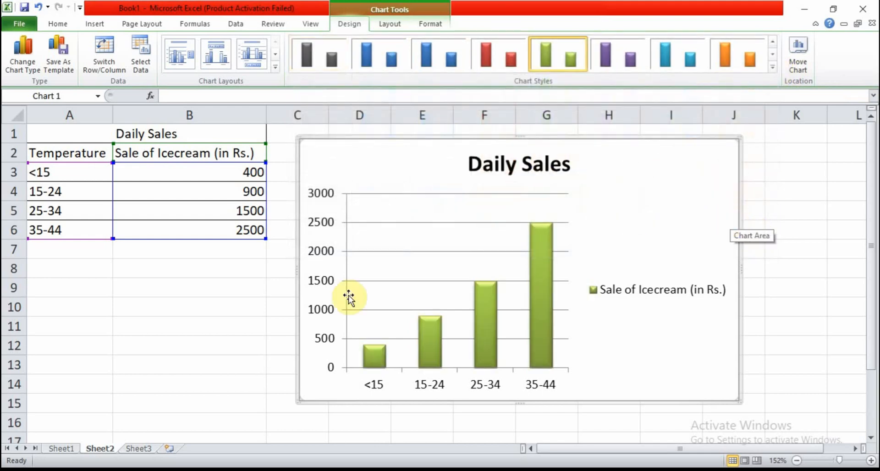
{"action": "left_click", "coordinate": [660, 55]}
{"action": "left_click", "coordinate": [628, 55]}
{"action": "left_click", "coordinate": [502, 62]}
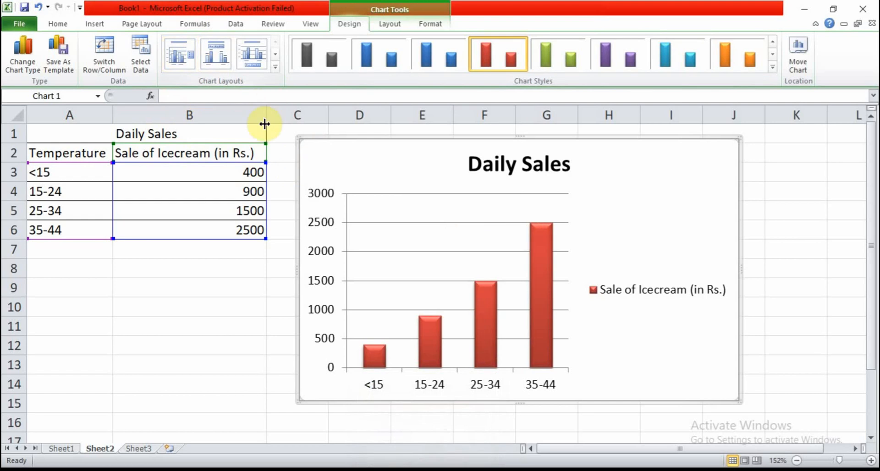
Try chart layouts with data labels and the legend above the columns, with the legend below, and with labels but no title.
{"action": "left_click", "coordinate": [275, 68]}
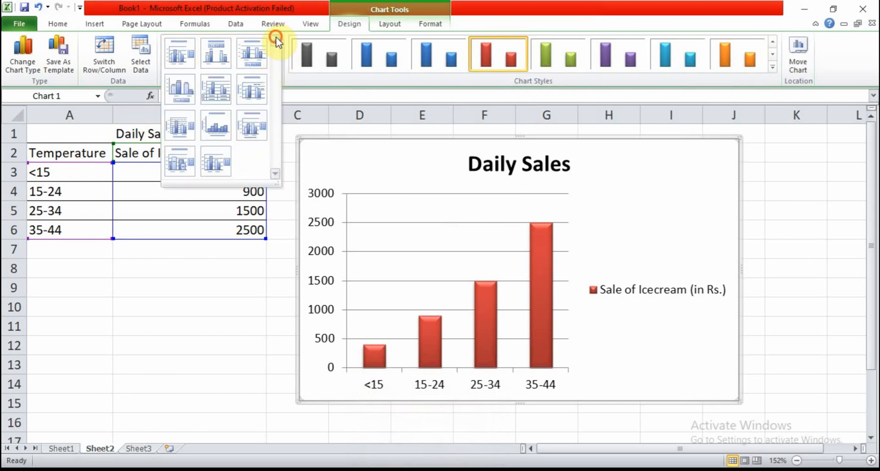
{"action": "left_click", "coordinate": [637, 7]}
{"action": "left_click", "coordinate": [275, 68]}
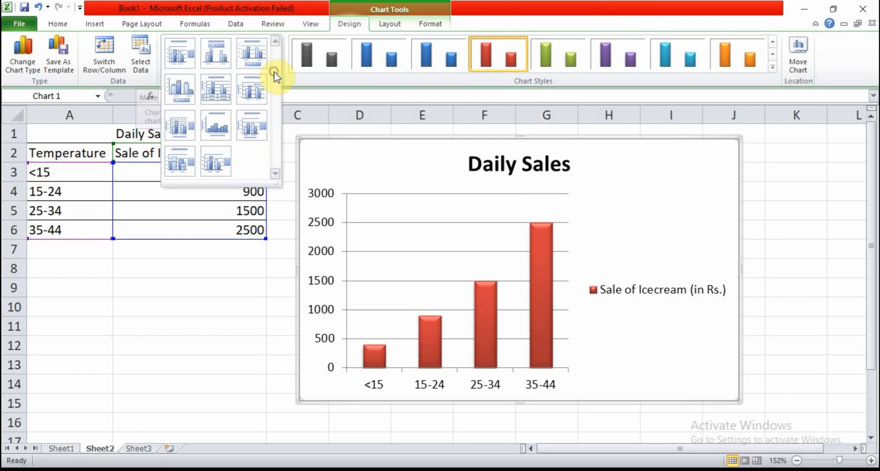
{"action": "left_click", "coordinate": [211, 46]}
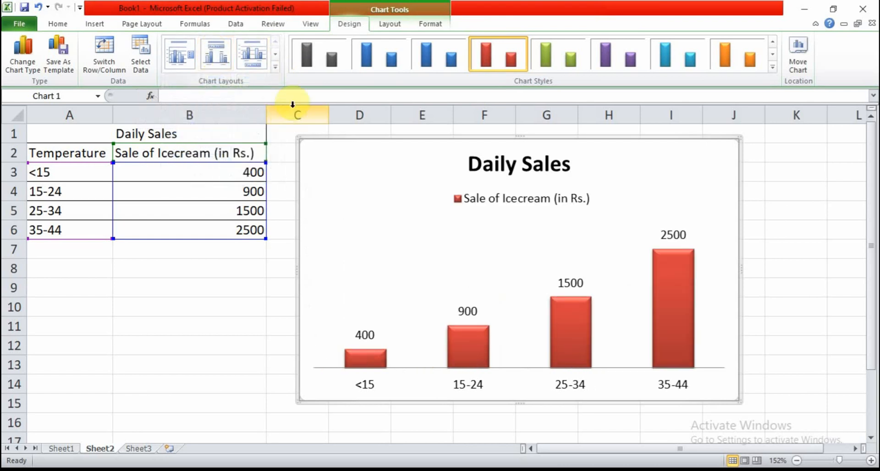
{"action": "left_click", "coordinate": [276, 69]}
{"action": "left_click", "coordinate": [258, 61]}
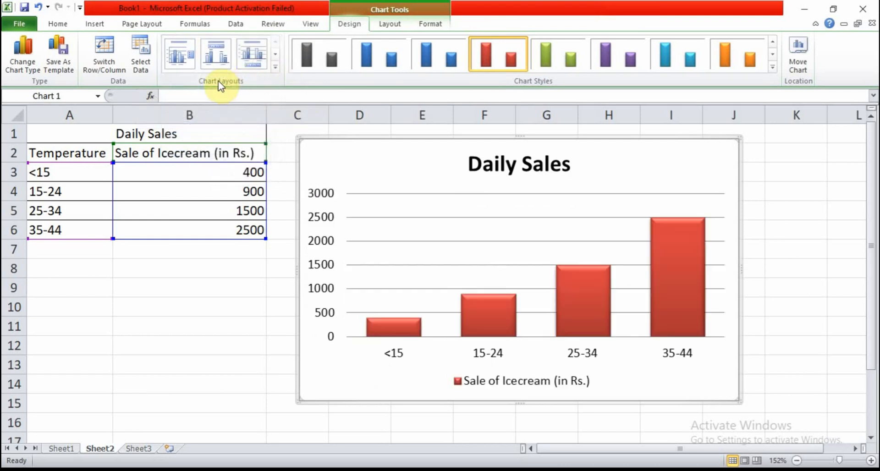
{"action": "left_click", "coordinate": [275, 69]}
{"action": "left_click", "coordinate": [170, 86]}
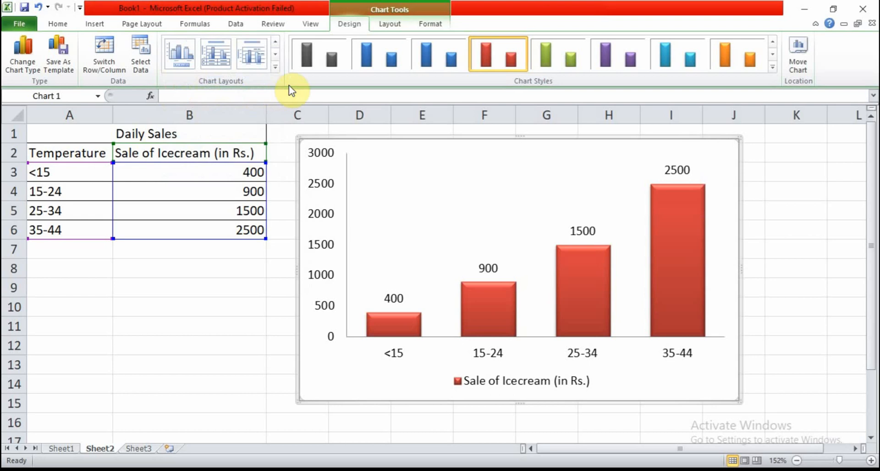
Try chart layouts with a data table, with a label on the last column only, and with both axis titles and minor gridlines.
{"action": "left_click", "coordinate": [276, 68]}
{"action": "left_click", "coordinate": [222, 89]}
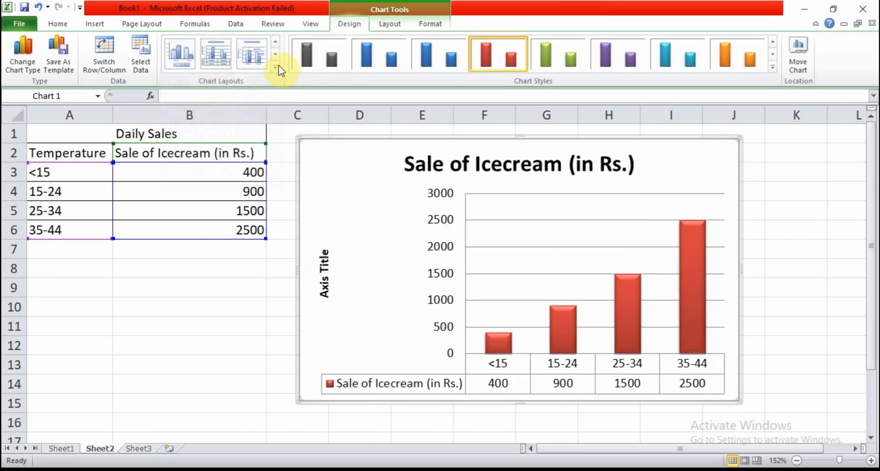
{"action": "left_click", "coordinate": [276, 69]}
{"action": "left_click", "coordinate": [260, 90]}
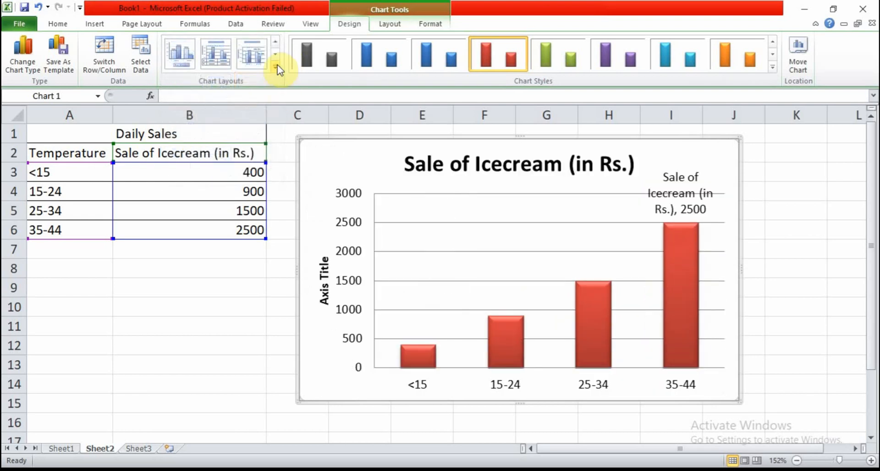
{"action": "left_click", "coordinate": [276, 68]}
{"action": "left_click", "coordinate": [188, 120]}
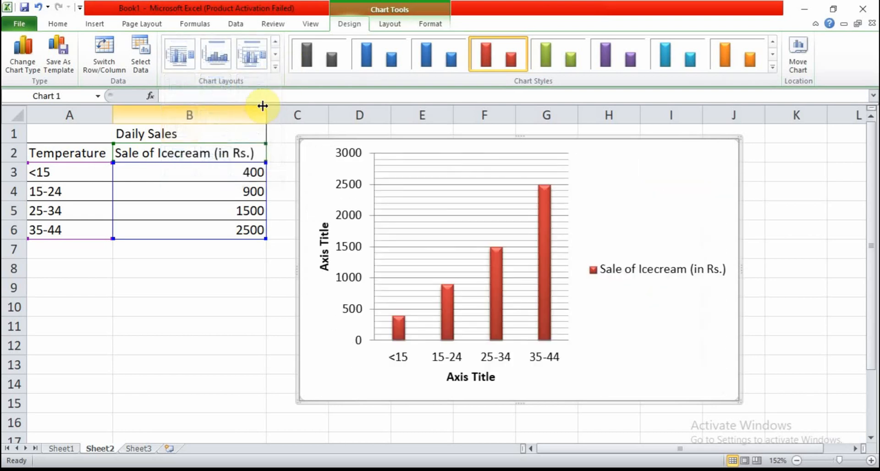
Try the gapless histogram-style layout, and apply the layout with a chart title, both axis titles, major gridlines and a legend beside the columns.
{"action": "left_click", "coordinate": [277, 68]}
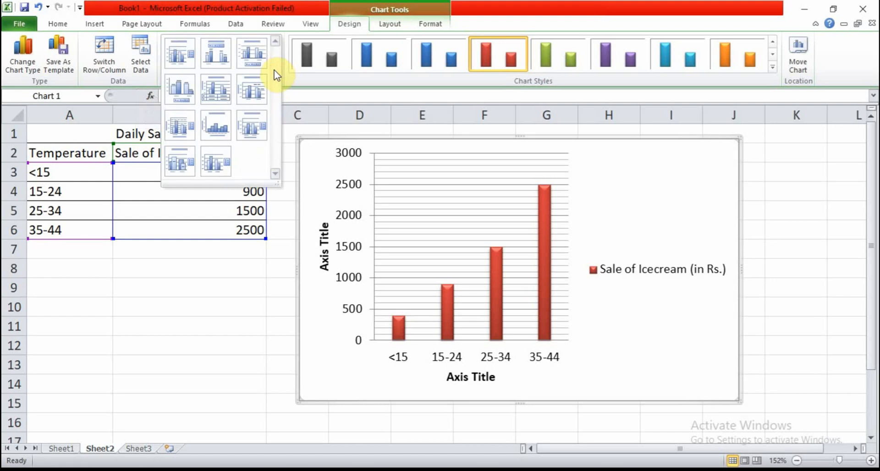
{"action": "left_click", "coordinate": [224, 128]}
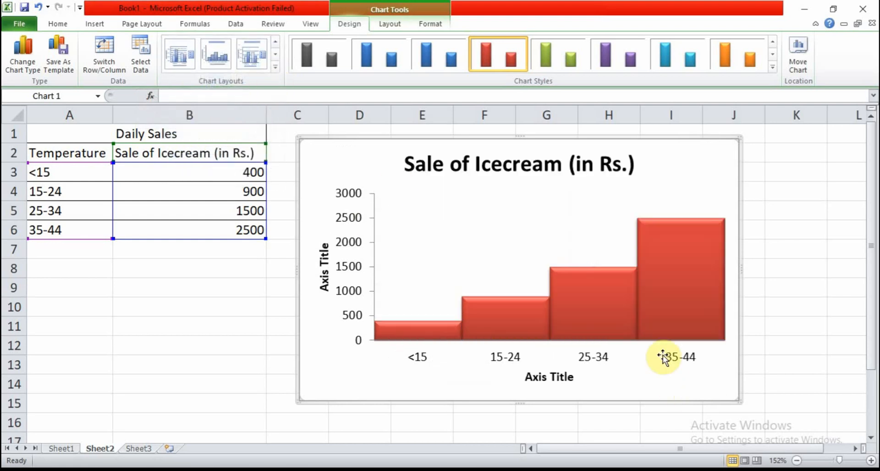
{"action": "left_click", "coordinate": [276, 68]}
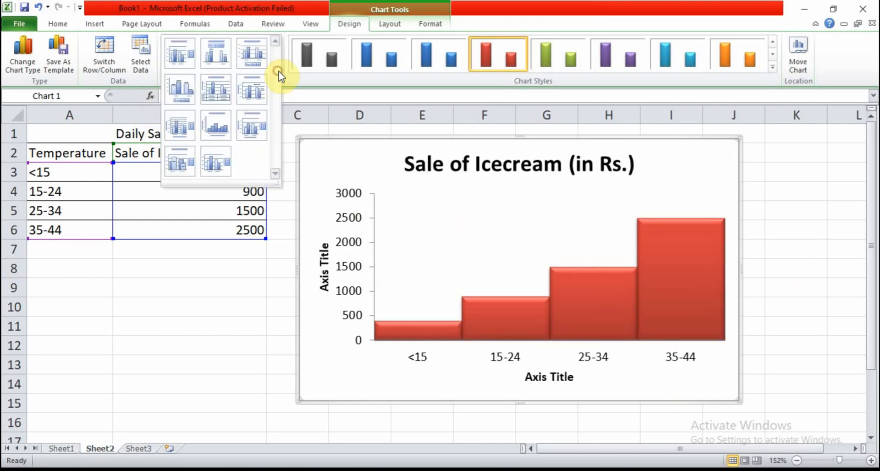
{"action": "left_click", "coordinate": [253, 131]}
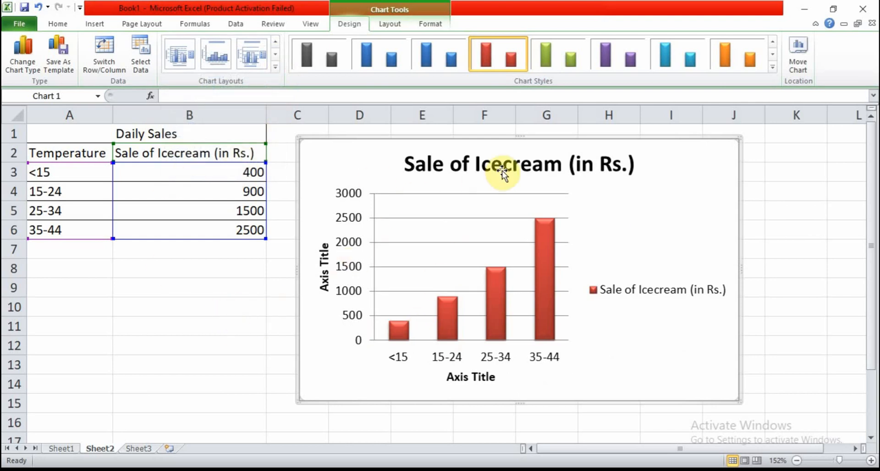
Replace the chart title text with "Daily Sales".
{"action": "left_click", "coordinate": [478, 163]}
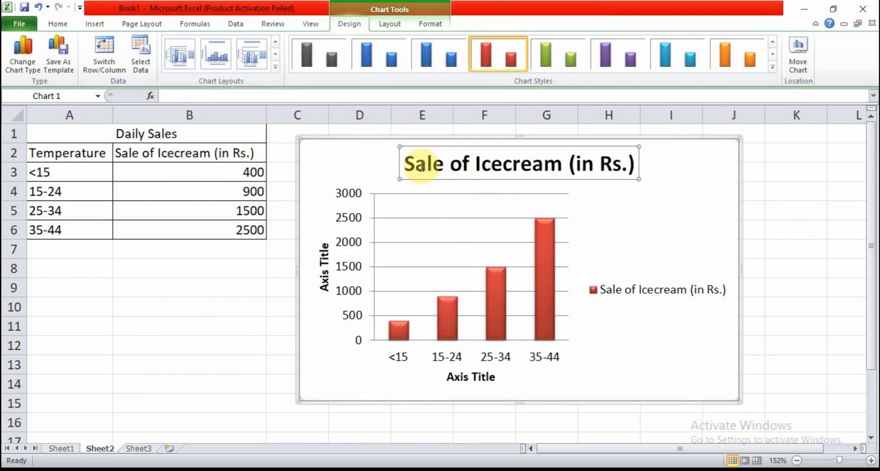
{"action": "left_click_drag", "start_coordinate": [406, 164], "coordinate": [628, 157]}
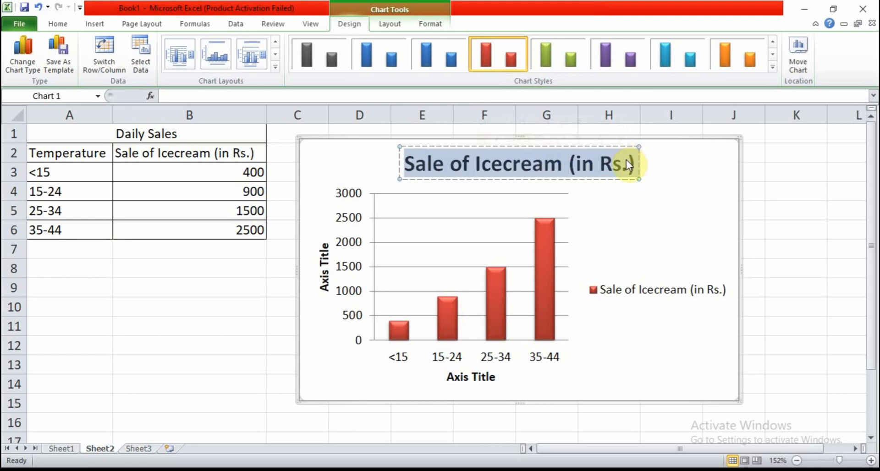
{"action": "type", "text": "Dail"}
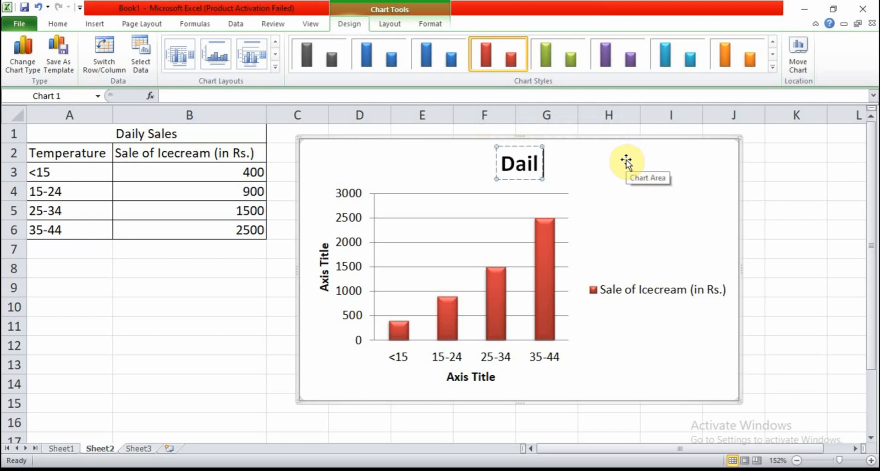
{"action": "type", "text": "y Sales"}
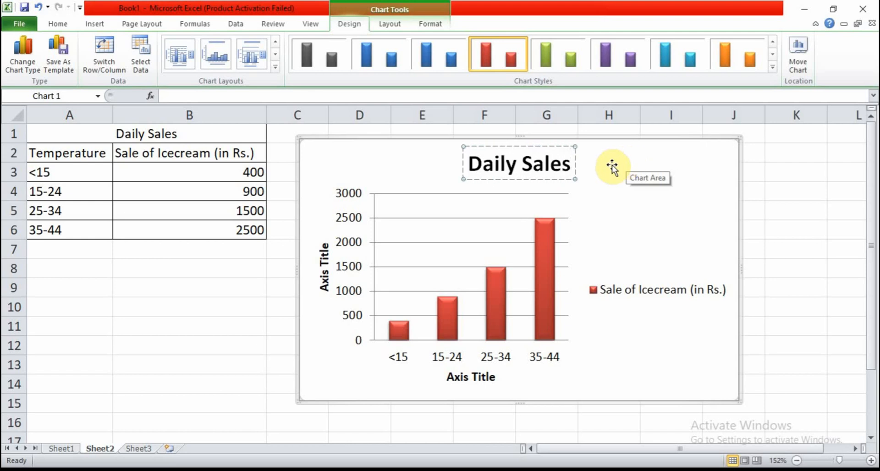
Replace the horizontal axis title of the chart with "Temperature".
{"action": "left_click", "coordinate": [478, 379]}
{"action": "double_click", "coordinate": [478, 379]}
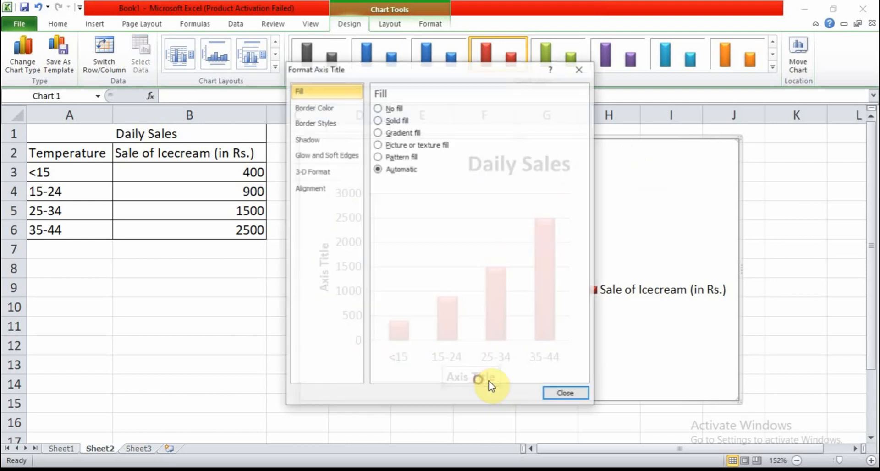
{"action": "left_click", "coordinate": [564, 393]}
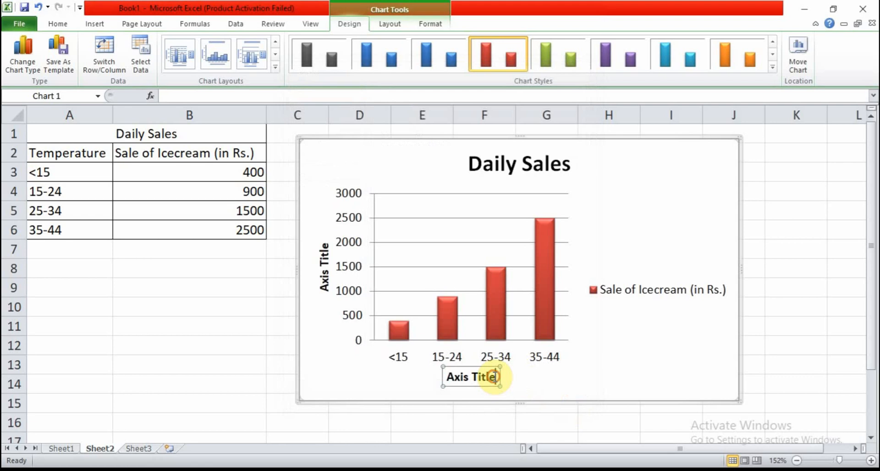
{"action": "key", "text": "BackSpace"}
{"action": "key", "text": "BackSpace"}
{"action": "key", "text": "BackSpace"}
{"action": "key", "text": "BackSpace"}
{"action": "key", "text": "BackSpace"}
{"action": "key", "text": "BackSpace"}
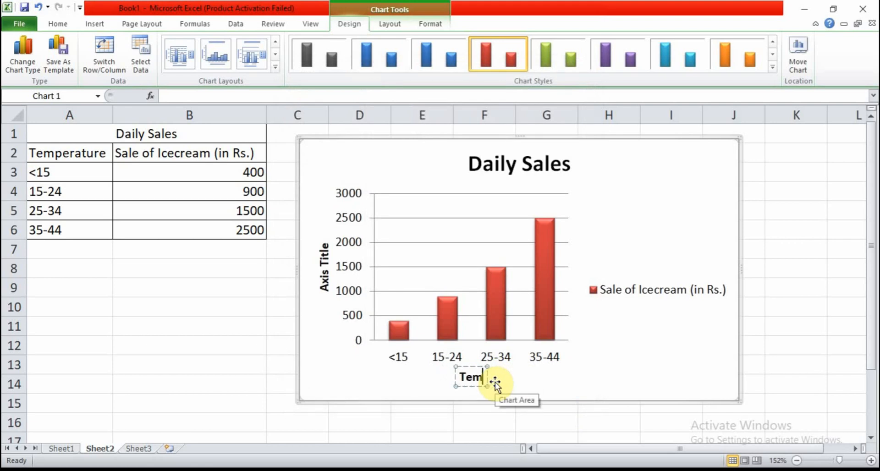
{"action": "type", "text": "Temperat"}
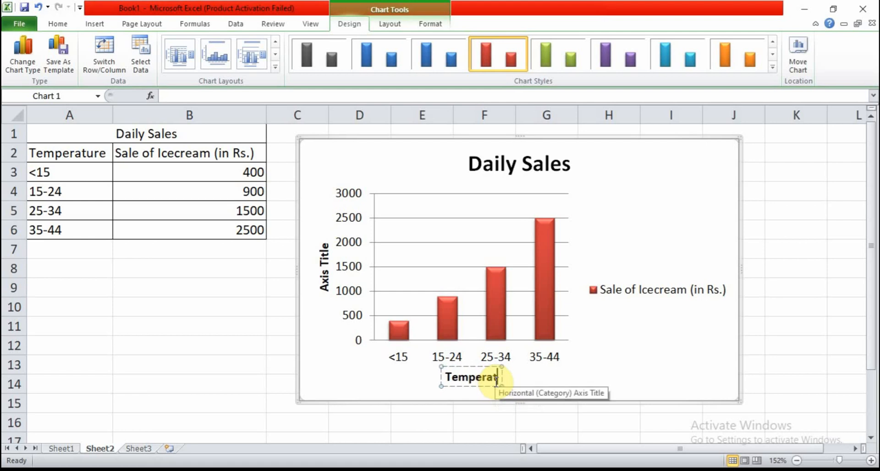
{"action": "type", "text": "ure"}
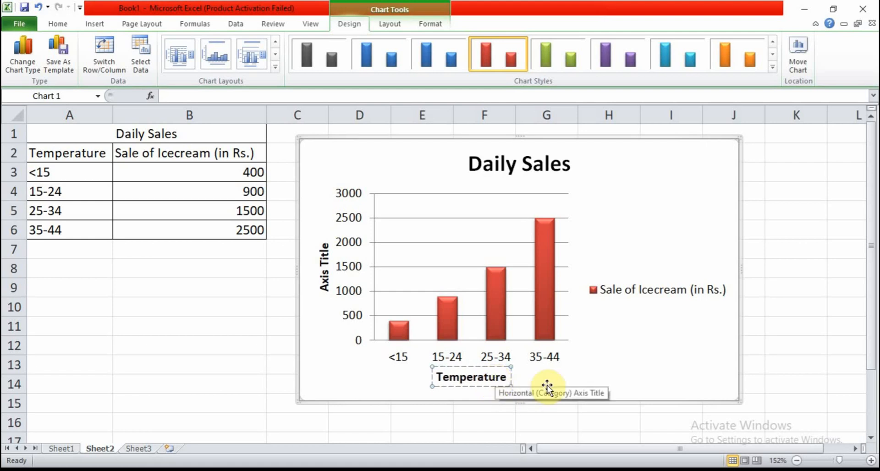
{"action": "left_click", "coordinate": [665, 351]}
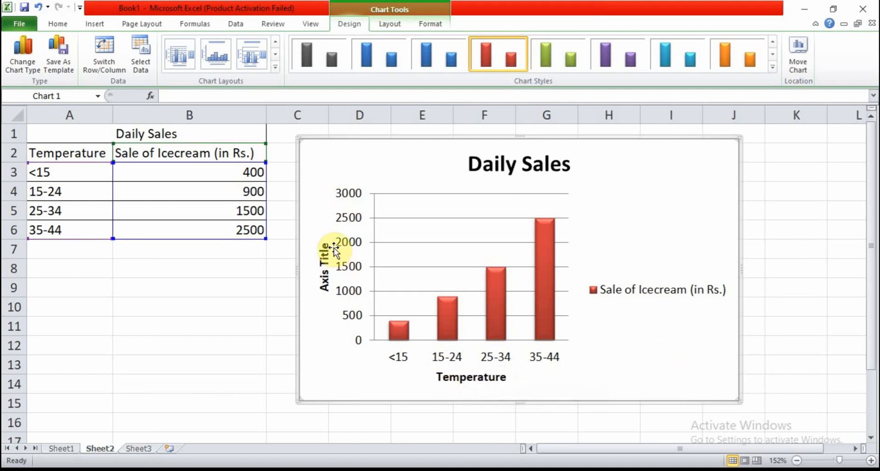
Replace the vertical axis title of the chart with "Sale of Ice Cream".
{"action": "double_click", "coordinate": [324, 260]}
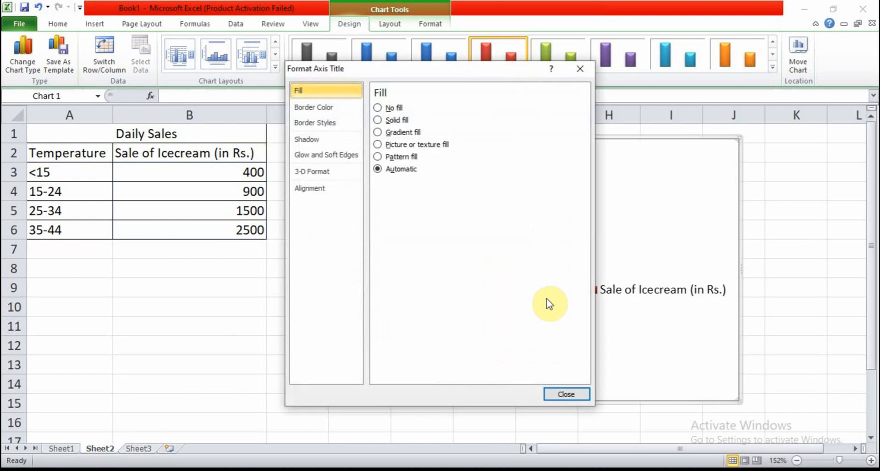
{"action": "left_click", "coordinate": [584, 72]}
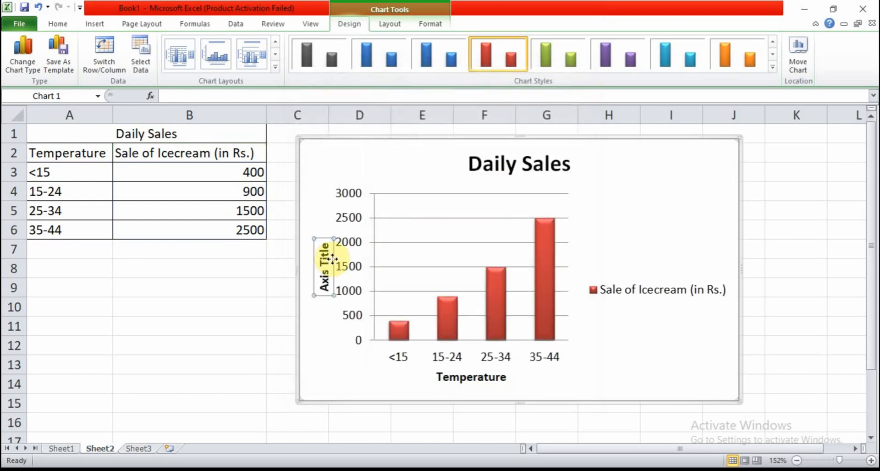
{"action": "left_click", "coordinate": [330, 292]}
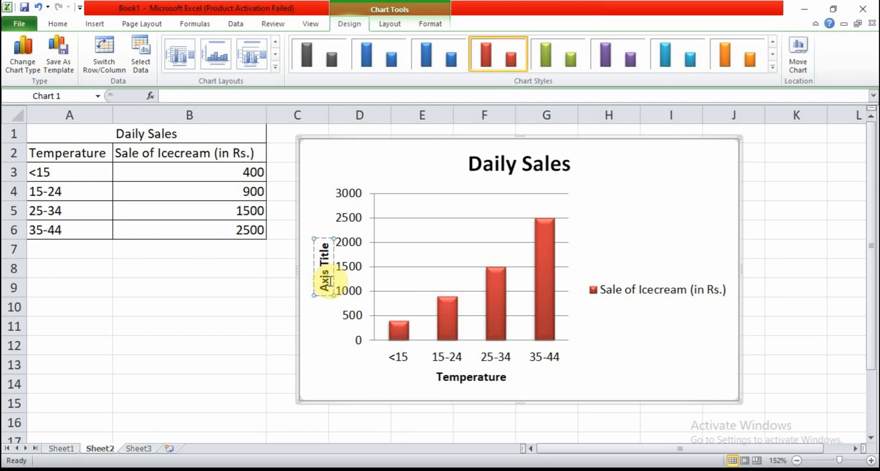
{"action": "key", "text": "Delete"}
{"action": "key", "text": "Delete"}
{"action": "key", "text": "Delete"}
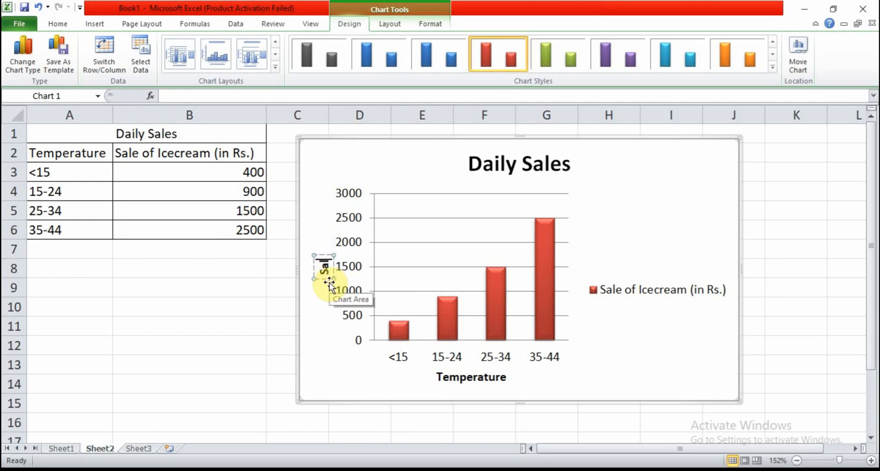
{"action": "type", "text": "Sale of"}
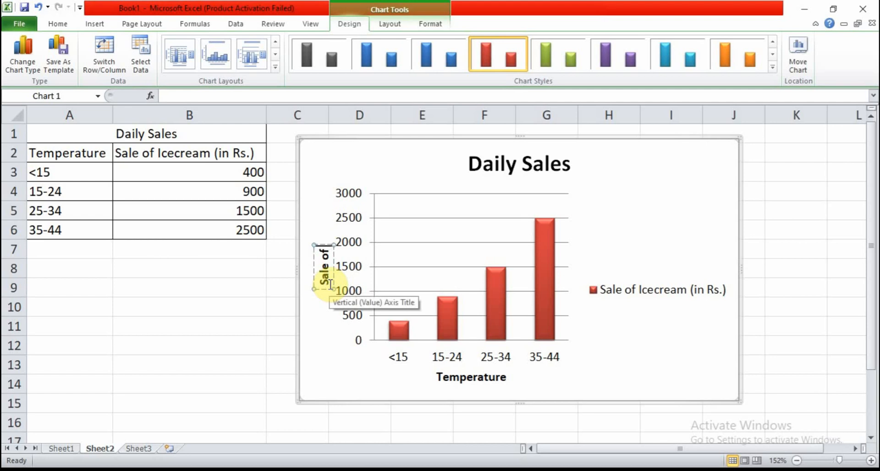
{"action": "type", "text": " Ice"}
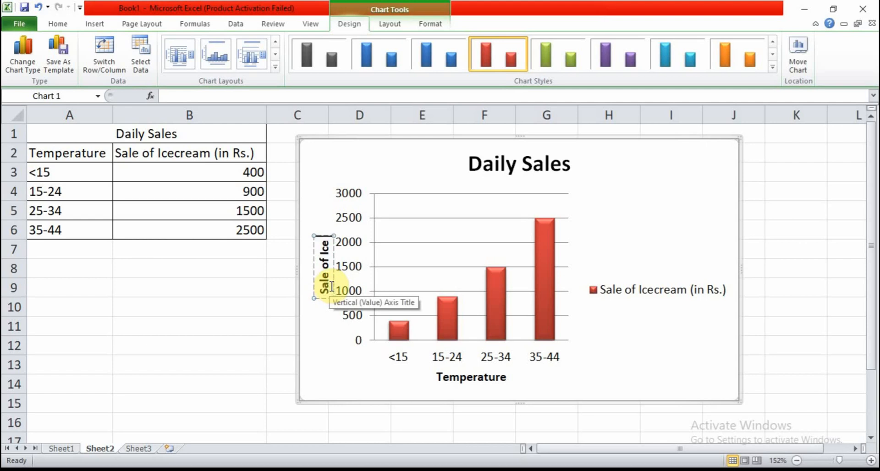
{"action": "type", "text": " Cream"}
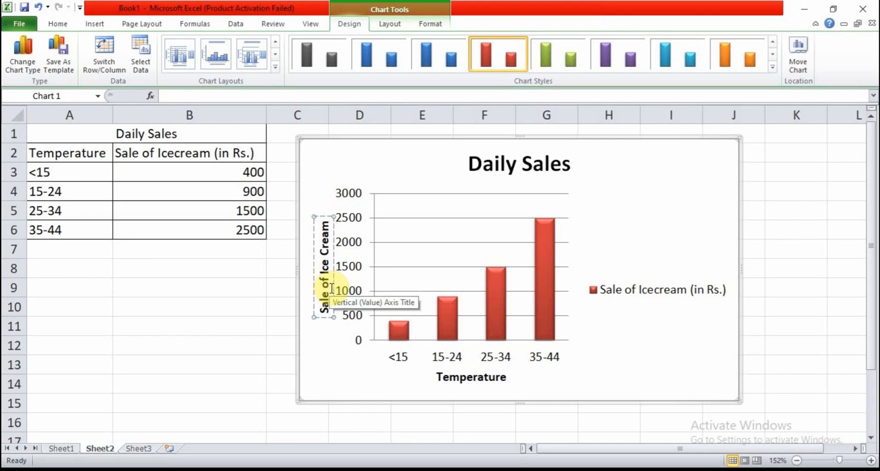
{"action": "left_click", "coordinate": [653, 169]}
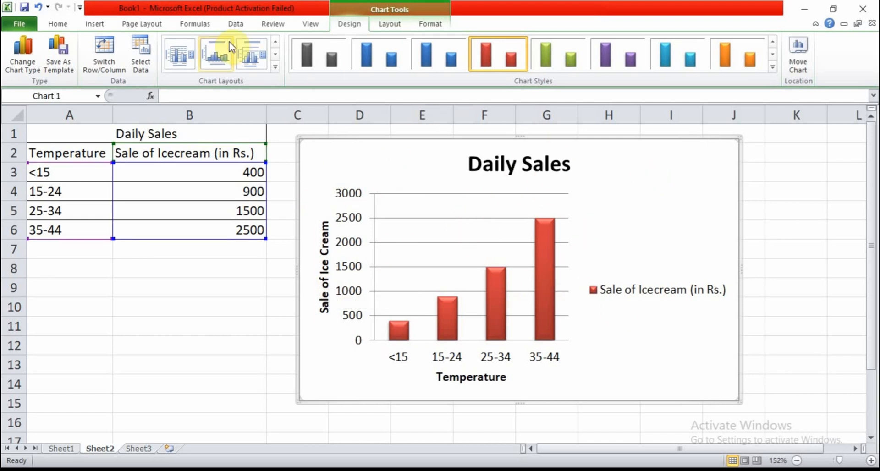
Review the chart's source data range, series and category labels against the table, leaving the data selection as it is.
{"action": "left_click", "coordinate": [139, 64]}
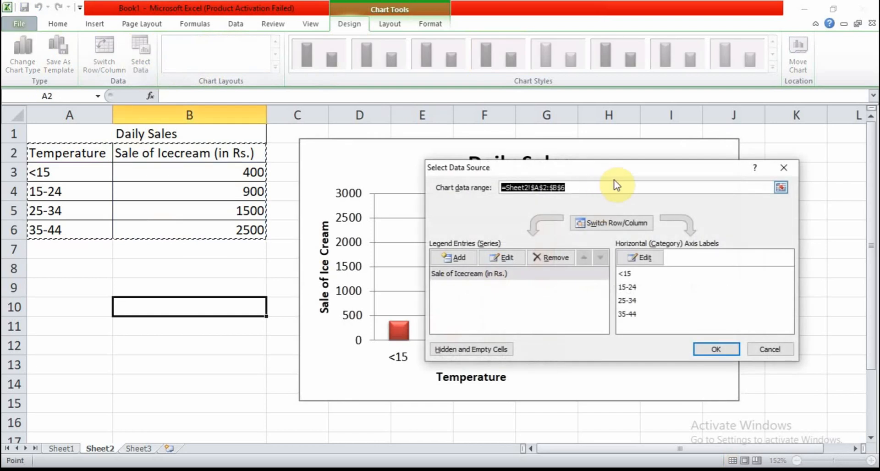
{"action": "left_click_drag", "start_coordinate": [593, 178], "coordinate": [311, 174]}
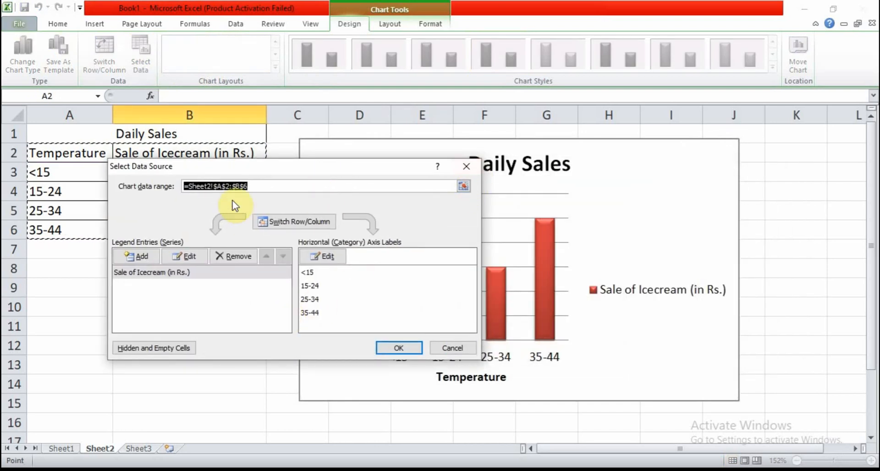
{"action": "left_click_drag", "start_coordinate": [239, 172], "coordinate": [618, 148]}
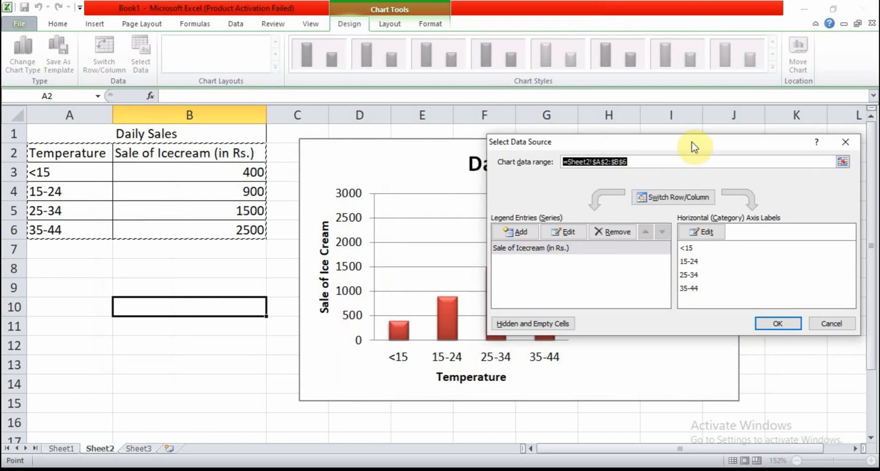
{"action": "left_click_drag", "start_coordinate": [706, 142], "coordinate": [407, 165]}
{"action": "left_click", "coordinate": [549, 164]}
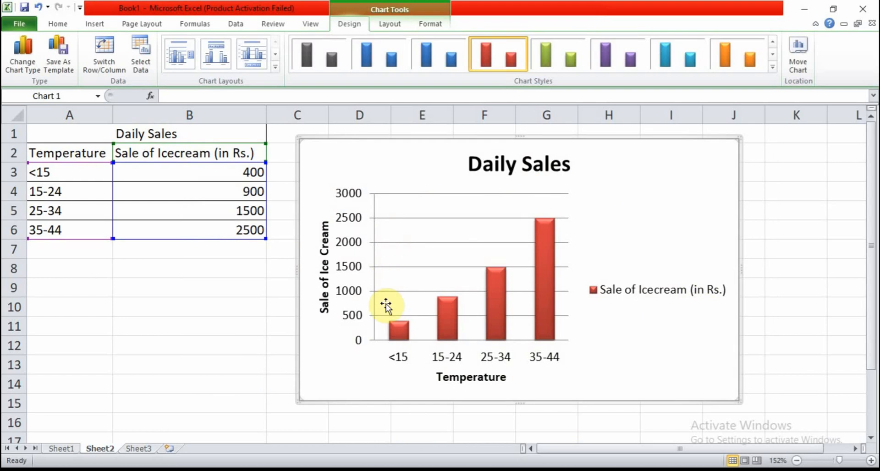
{"action": "left_click", "coordinate": [648, 296]}
{"action": "left_click", "coordinate": [634, 345]}
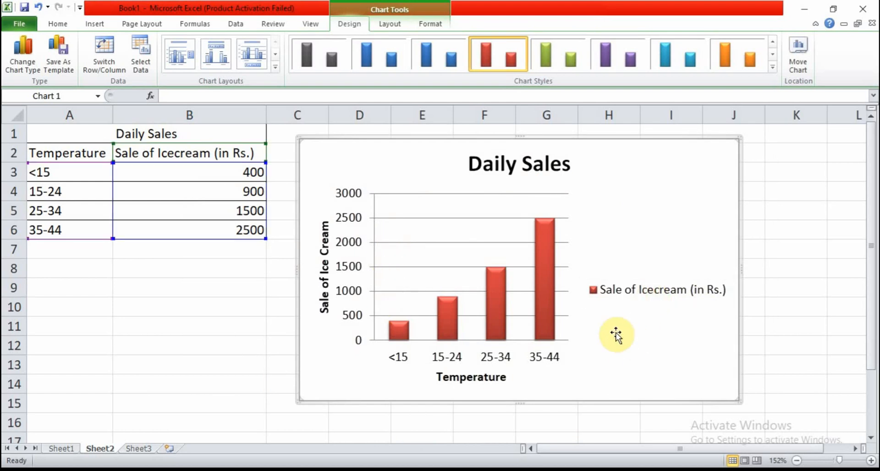
Delete the horizontal major gridlines from the Daily Sales chart's plot area.
{"action": "left_click", "coordinate": [463, 194]}
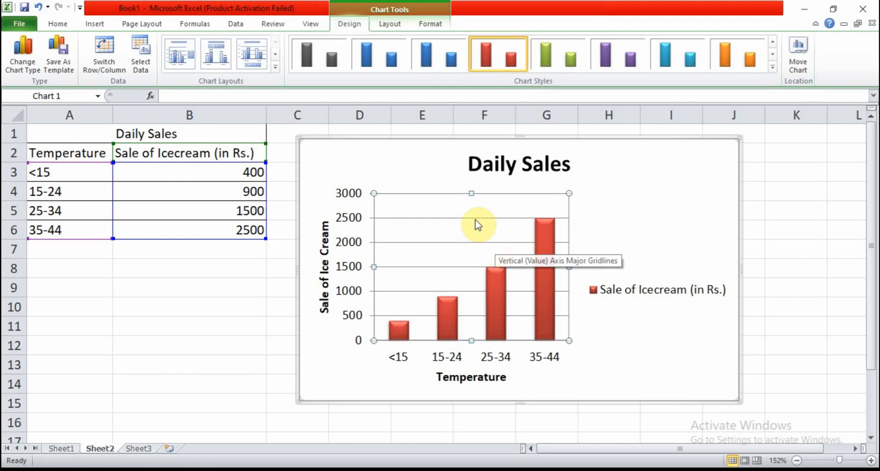
{"action": "right_click", "coordinate": [471, 196]}
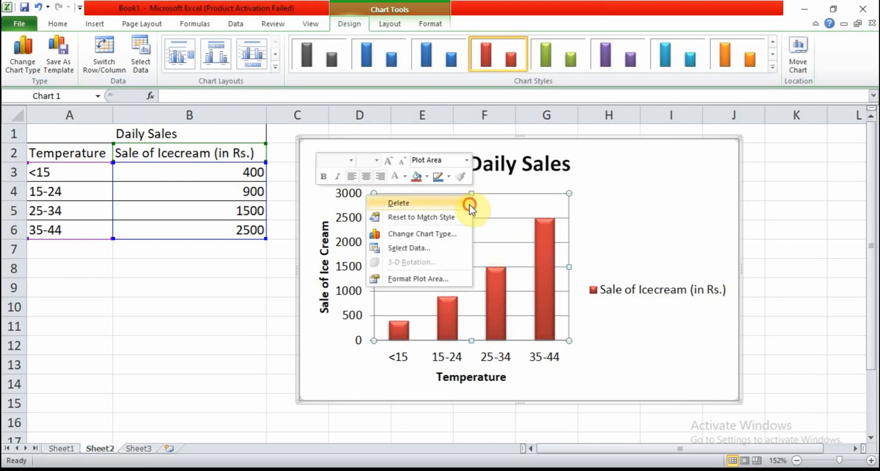
{"action": "left_click", "coordinate": [467, 202]}
{"action": "left_click", "coordinate": [472, 218]}
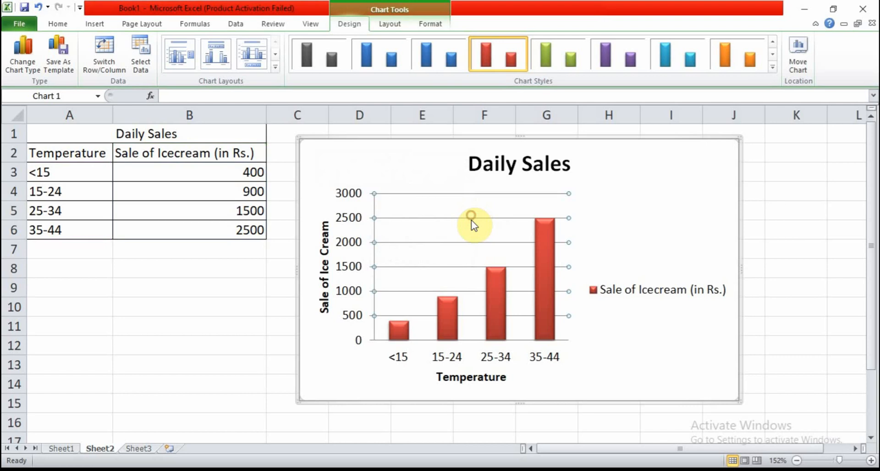
{"action": "right_click", "coordinate": [569, 194]}
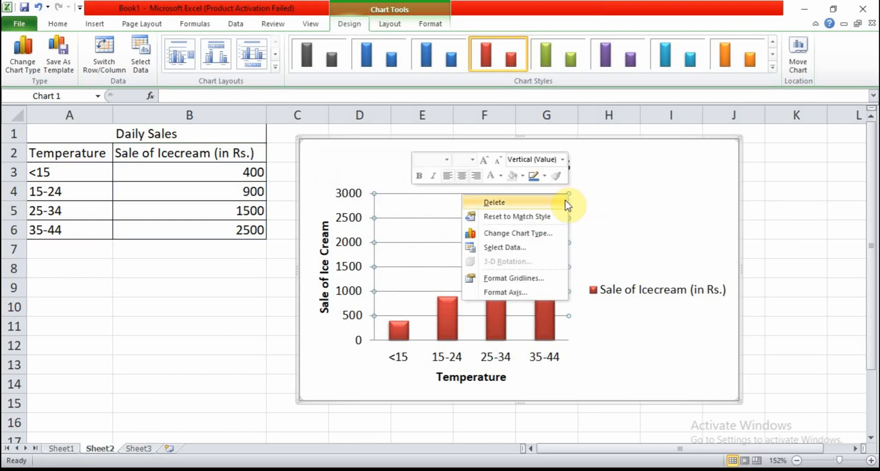
{"action": "left_click", "coordinate": [566, 203]}
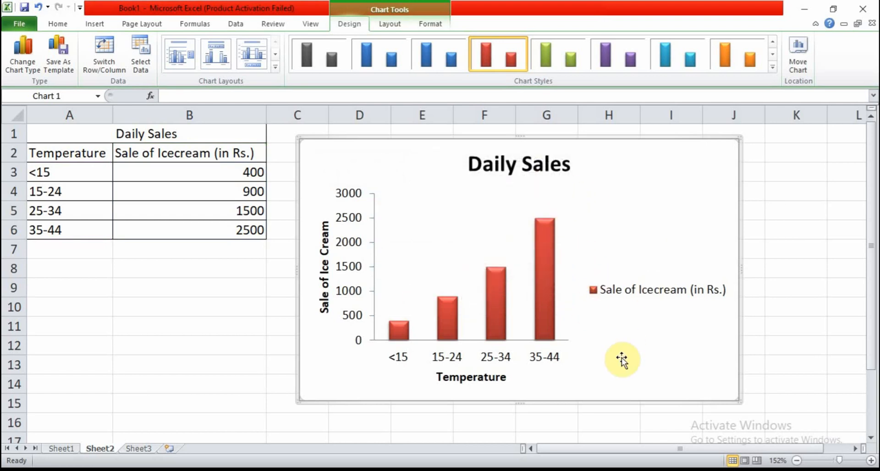
Delete the "Sale of Icecream (in Rs.)" legend from the Daily Sales chart.
{"action": "left_click", "coordinate": [648, 293]}
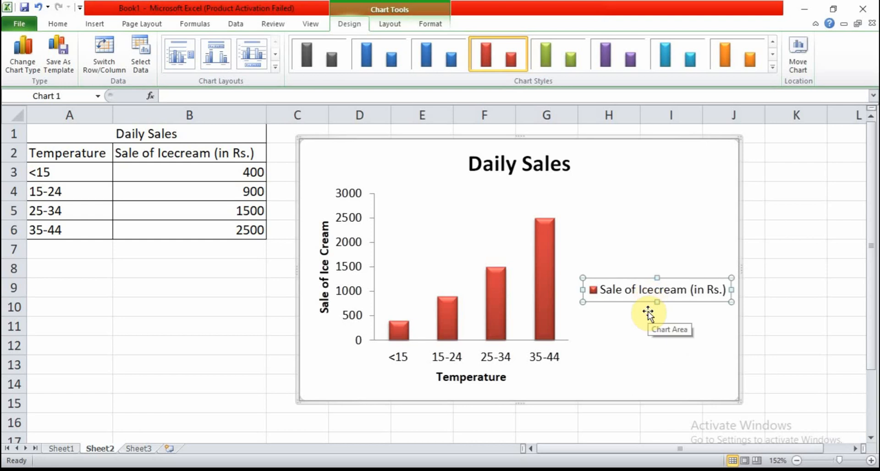
{"action": "key", "text": "Delete"}
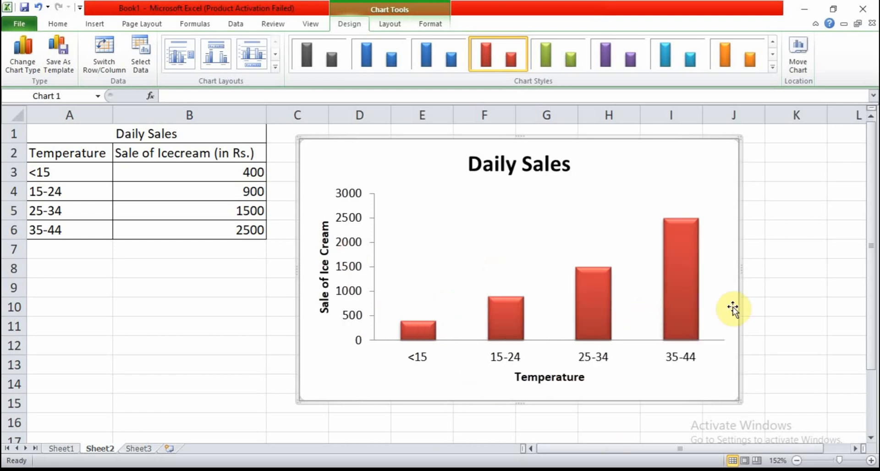
{"action": "mouse_move", "coordinate": [694, 266]}
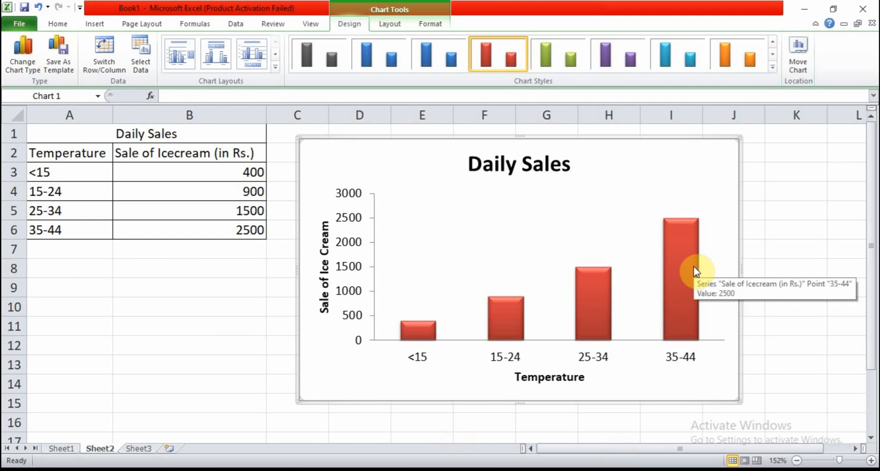
Change the Daily Sales chart to a 2-D line chart.
{"action": "left_click", "coordinate": [96, 24]}
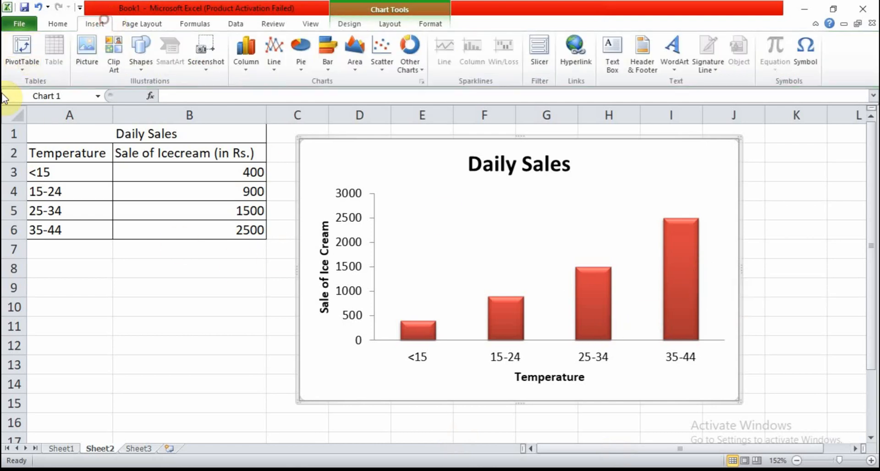
{"action": "left_click", "coordinate": [274, 69]}
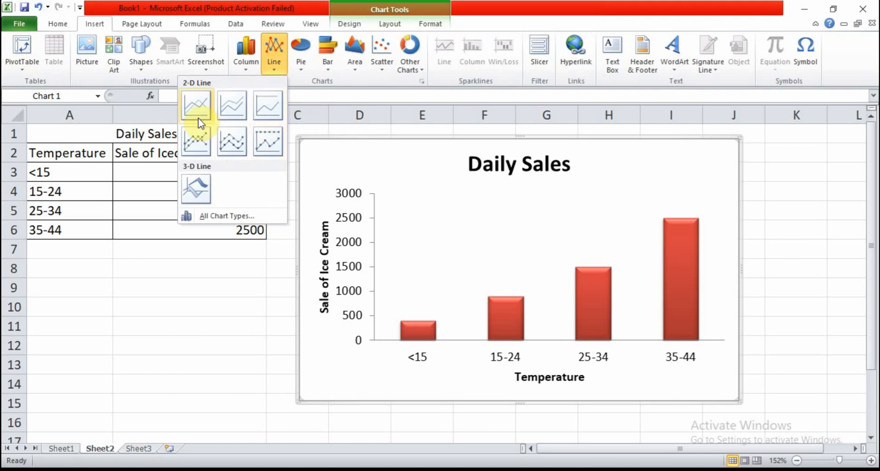
{"action": "left_click", "coordinate": [196, 106]}
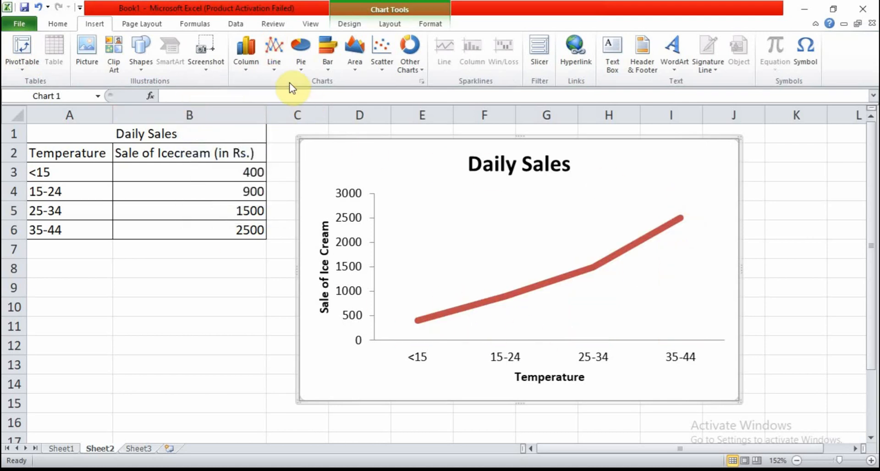
Change the Daily Sales chart to a 2-D clustered bar chart, followed by its 3-D clustered version.
{"action": "left_click", "coordinate": [333, 77]}
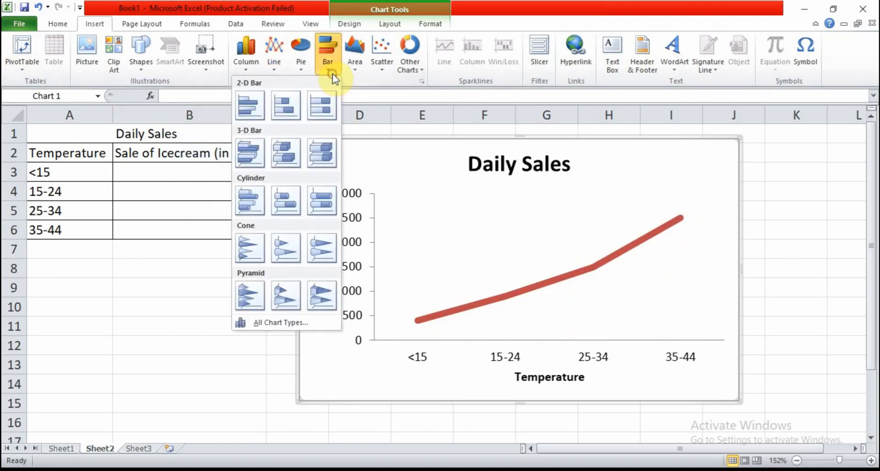
{"action": "left_click", "coordinate": [255, 104]}
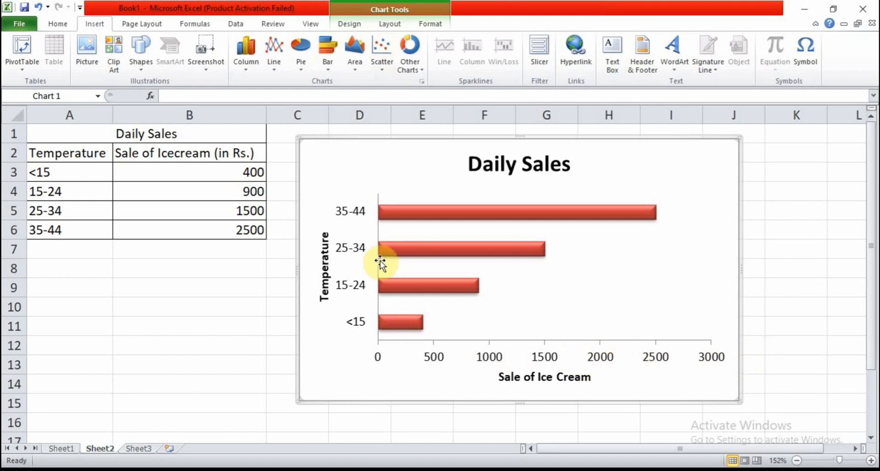
{"action": "left_click", "coordinate": [327, 69]}
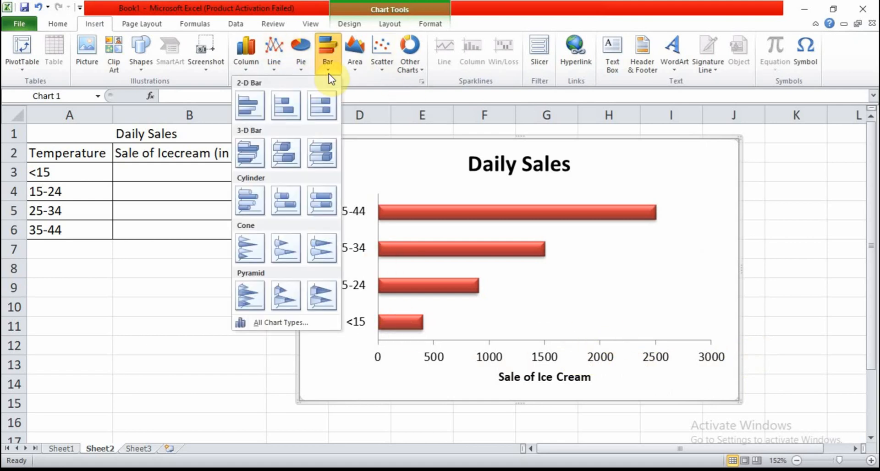
{"action": "left_click", "coordinate": [250, 155]}
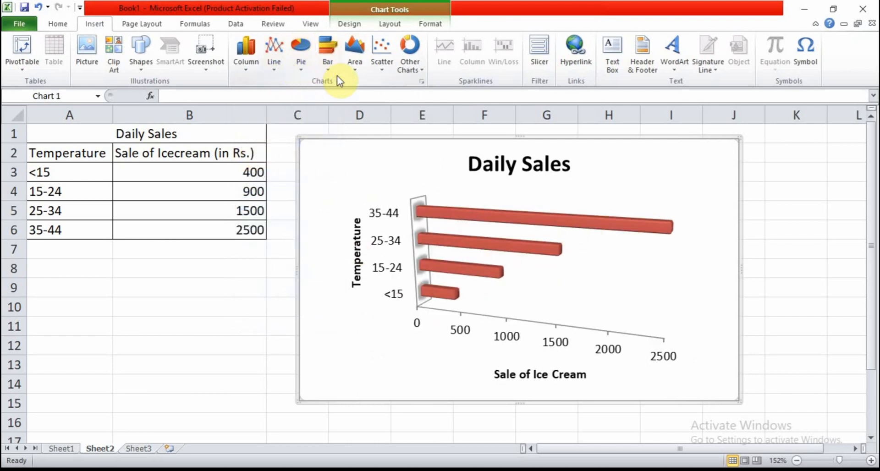
Change the Daily Sales chart to a 2-D area chart.
{"action": "left_click", "coordinate": [355, 60]}
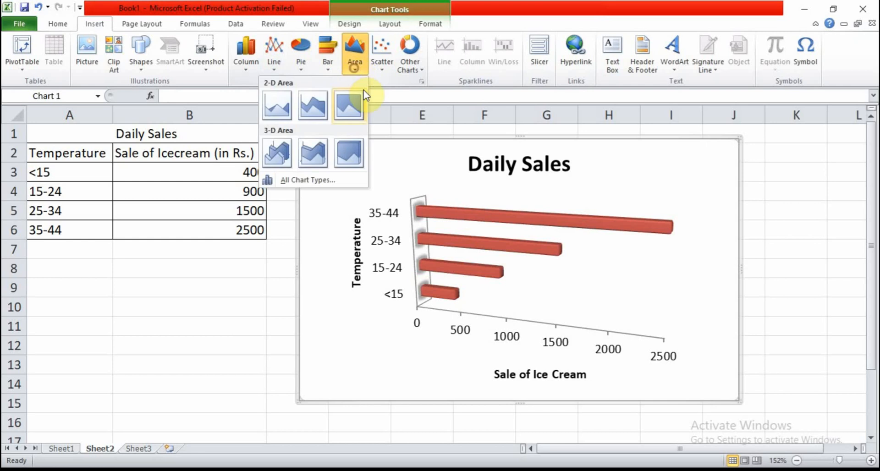
{"action": "left_click", "coordinate": [292, 106]}
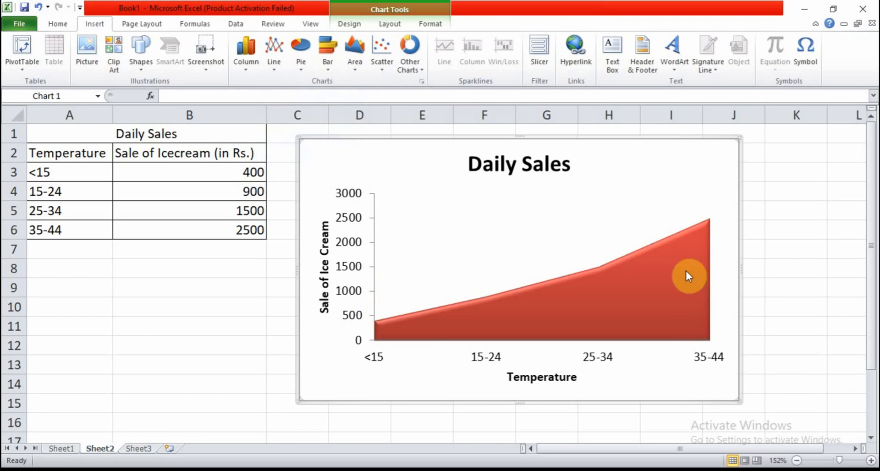
Change the Daily Sales chart to a scatter chart with markers only.
{"action": "left_click", "coordinate": [323, 70]}
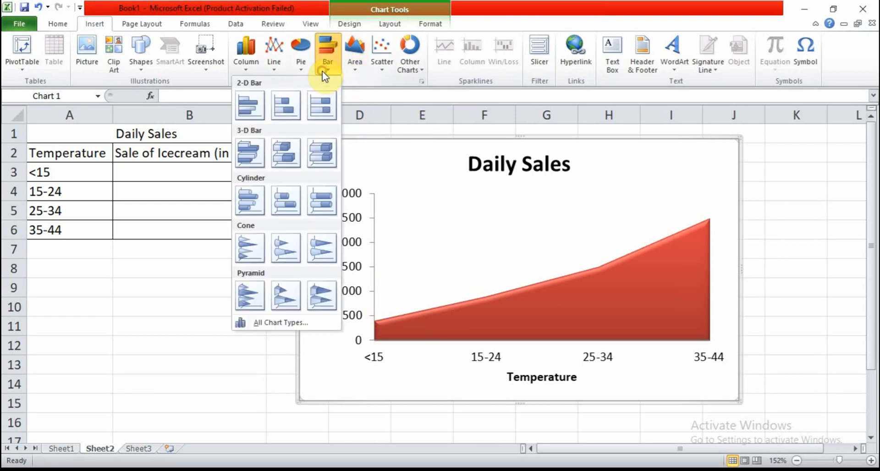
{"action": "left_click", "coordinate": [349, 71]}
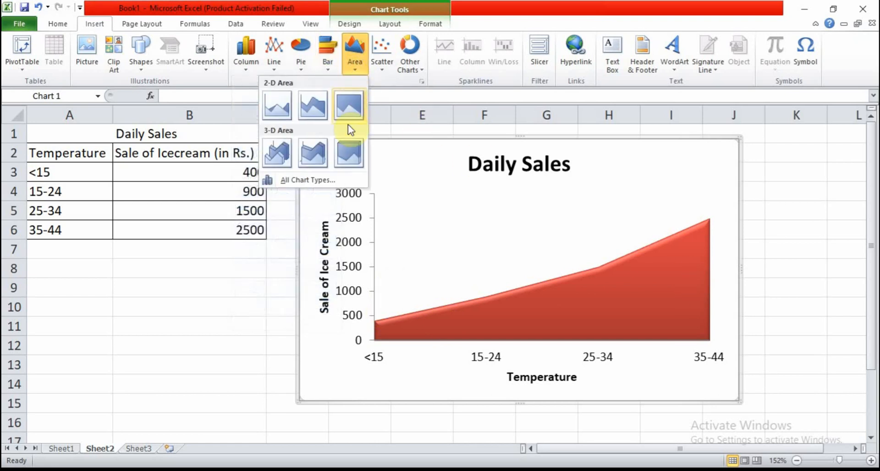
{"action": "left_click", "coordinate": [385, 73]}
{"action": "left_click", "coordinate": [321, 111]}
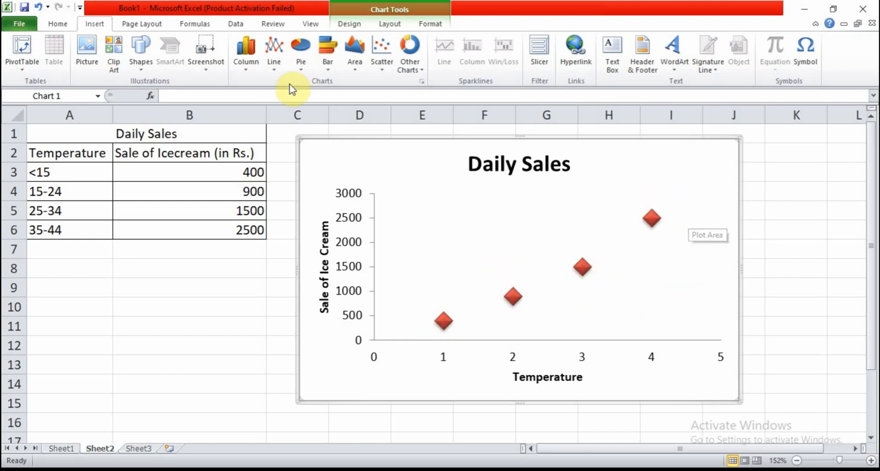
Return the chart to a 2-D clustered column and apply the chart layout with a data table below the plot.
{"action": "left_click", "coordinate": [256, 64]}
{"action": "left_click", "coordinate": [133, 105]}
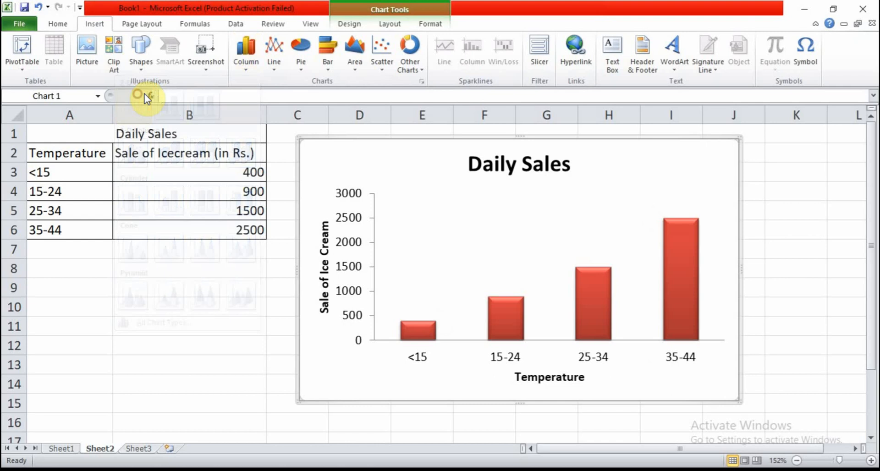
{"action": "left_click", "coordinate": [350, 26]}
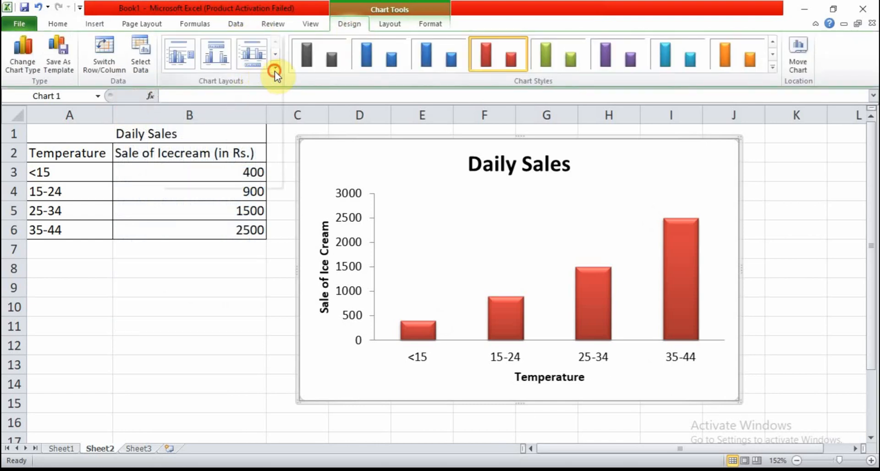
{"action": "left_click", "coordinate": [274, 71]}
{"action": "left_click", "coordinate": [220, 91]}
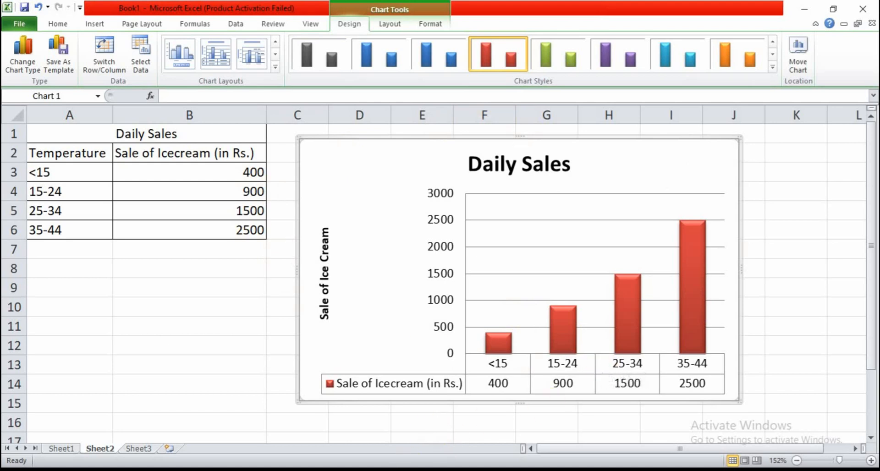
Switch to the ICT Class 8 PDF and read the Practice 3 "Roll of dice" exercise with its notes on chart and axis titles.
{"action": "mouse_move", "coordinate": [395, 469]}
{"action": "mouse_move", "coordinate": [427, 469]}
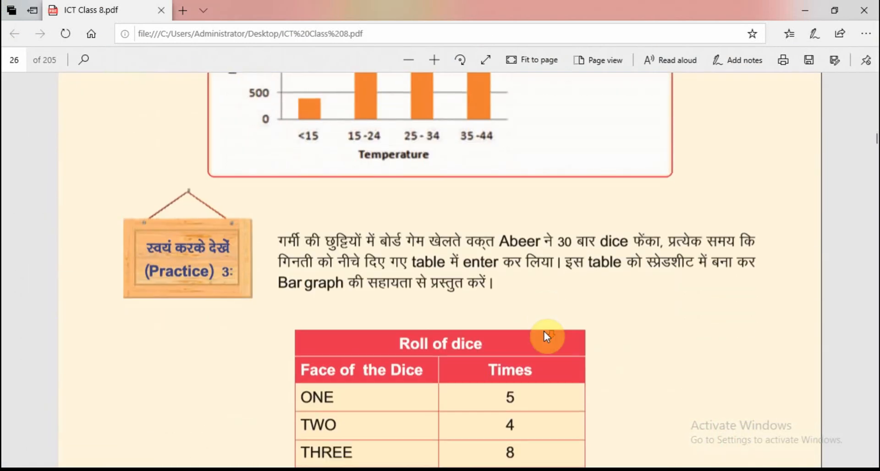
{"action": "scroll", "coordinate": [546, 333], "scroll_direction": "up", "scroll_amount": 4}
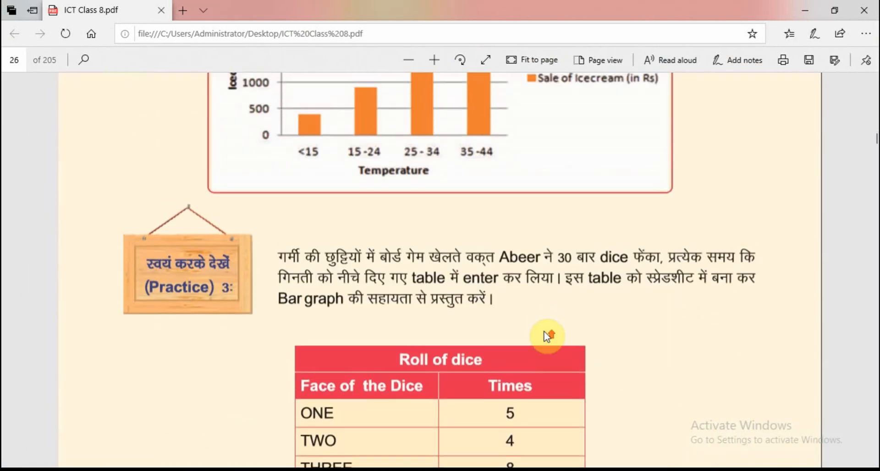
{"action": "scroll", "coordinate": [569, 329], "scroll_direction": "down", "scroll_amount": 7}
{"action": "scroll", "coordinate": [562, 325], "scroll_direction": "down", "scroll_amount": 20}
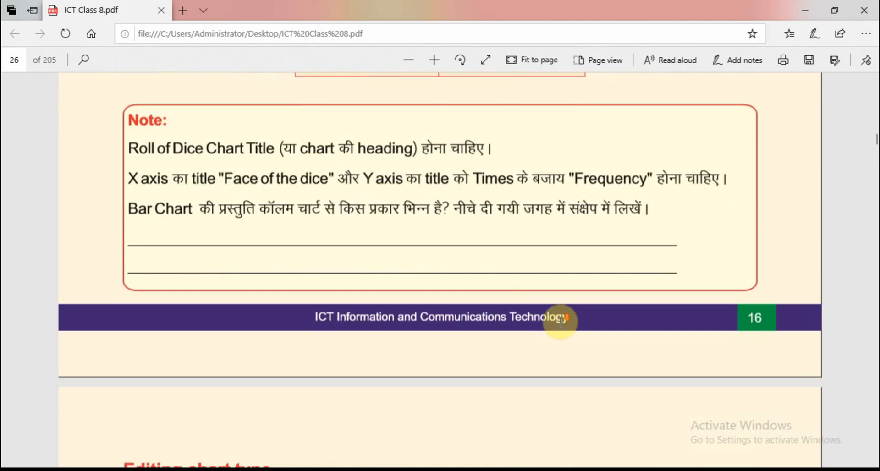
{"action": "scroll", "coordinate": [563, 325], "scroll_direction": "down", "scroll_amount": 7}
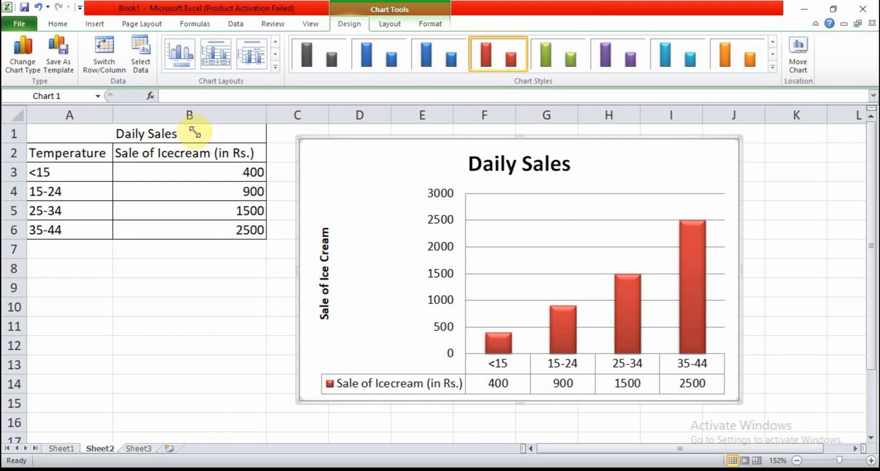
Change the Daily Sales column chart in Excel to a 2-D pie chart and select its individual slices.
{"action": "left_click", "coordinate": [95, 21]}
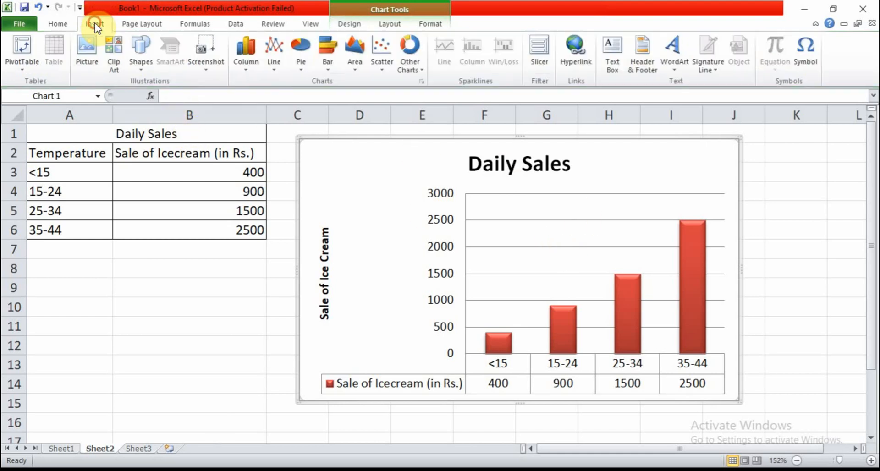
{"action": "left_click", "coordinate": [302, 51]}
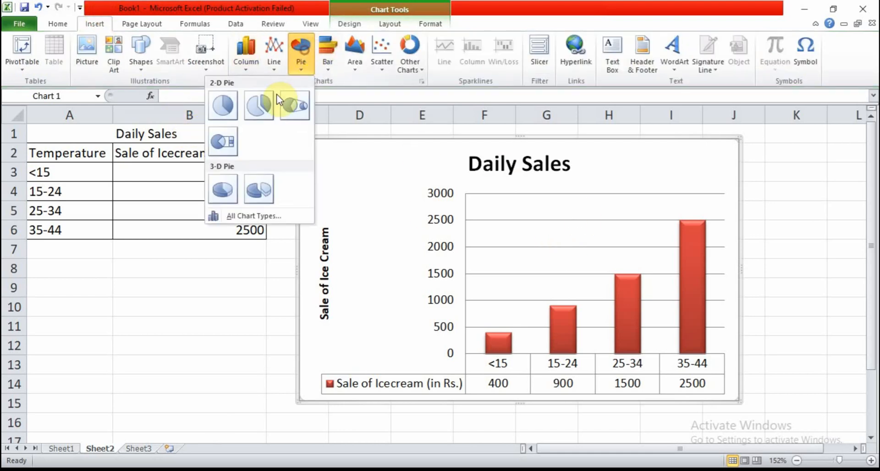
{"action": "left_click", "coordinate": [224, 104]}
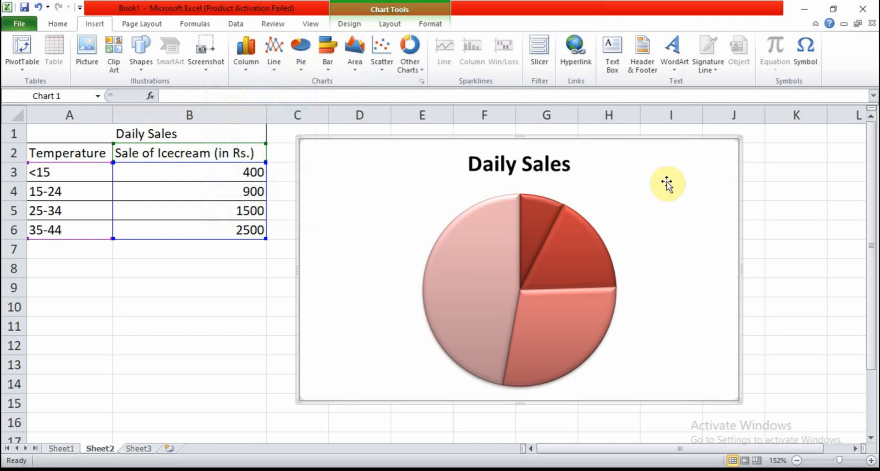
{"action": "left_click", "coordinate": [532, 219]}
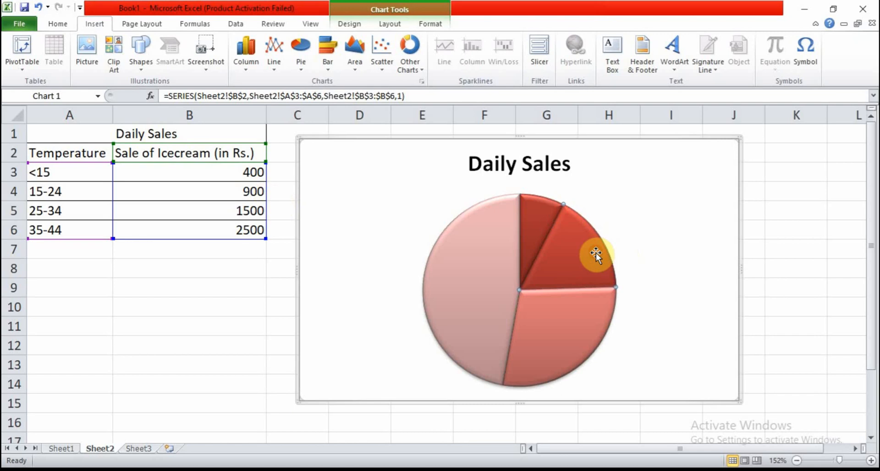
{"action": "left_click", "coordinate": [581, 322]}
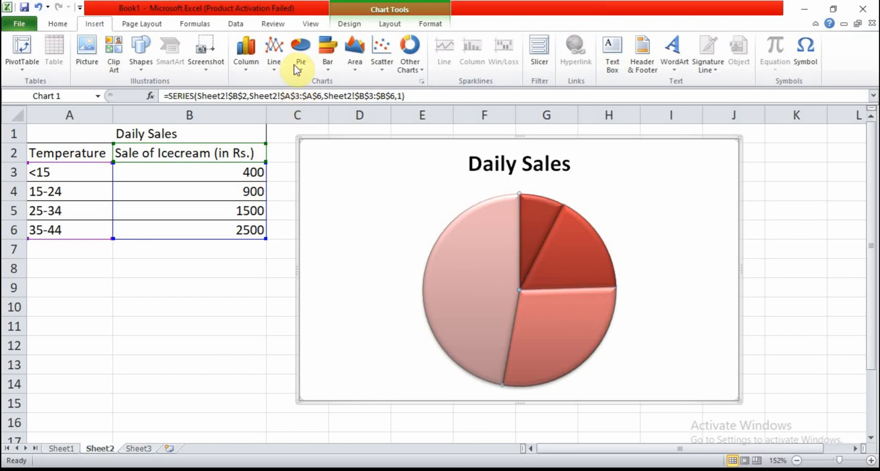
Convert the Daily Sales 2-D pie into a 3-D pie and browse the line and column chart types.
{"action": "left_click", "coordinate": [301, 45]}
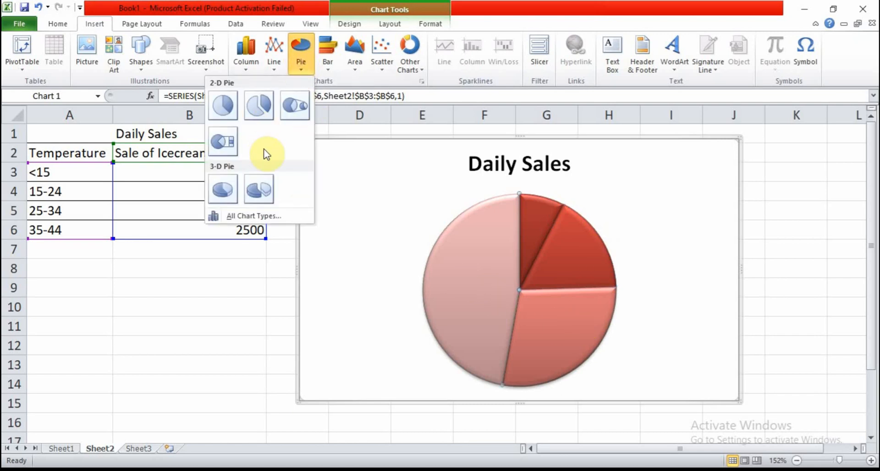
{"action": "left_click", "coordinate": [229, 190]}
{"action": "left_click", "coordinate": [275, 73]}
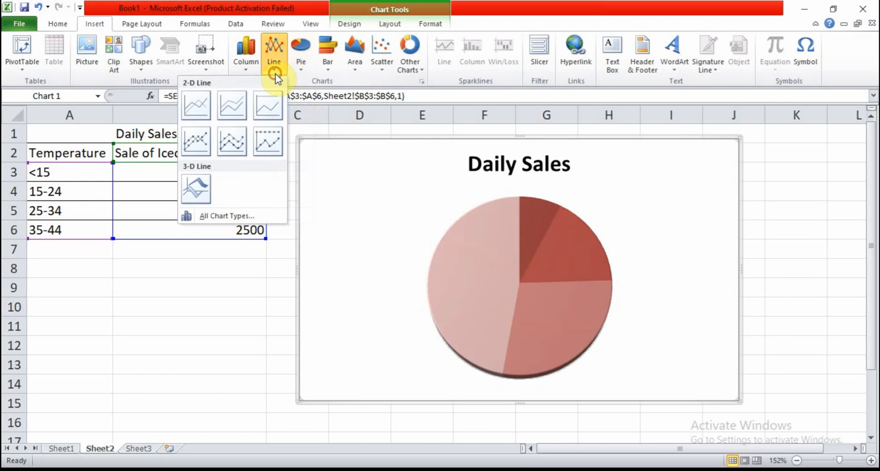
{"action": "left_click", "coordinate": [246, 55]}
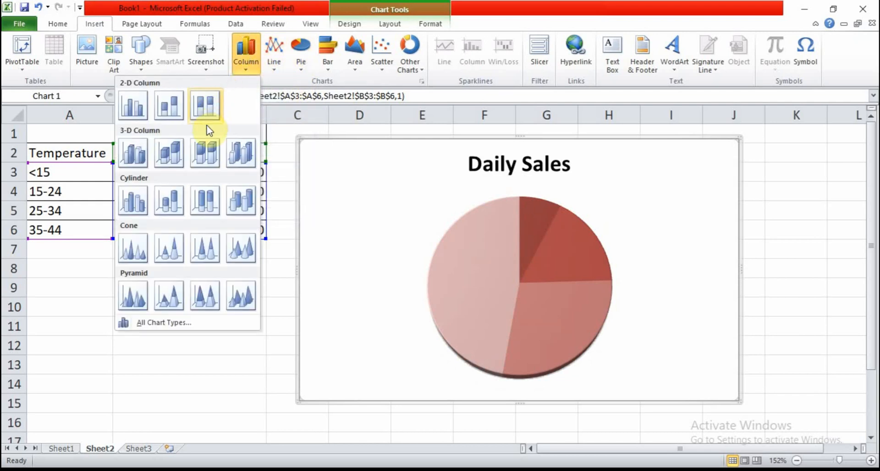
Change the Daily Sales chart to a 2-D exploded pie and select its slices.
{"action": "left_click", "coordinate": [298, 66]}
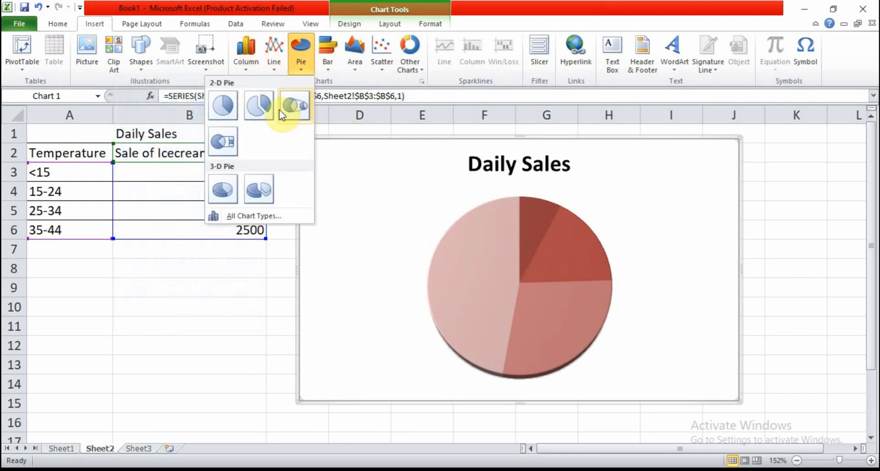
{"action": "left_click", "coordinate": [263, 115]}
{"action": "left_click", "coordinate": [533, 206]}
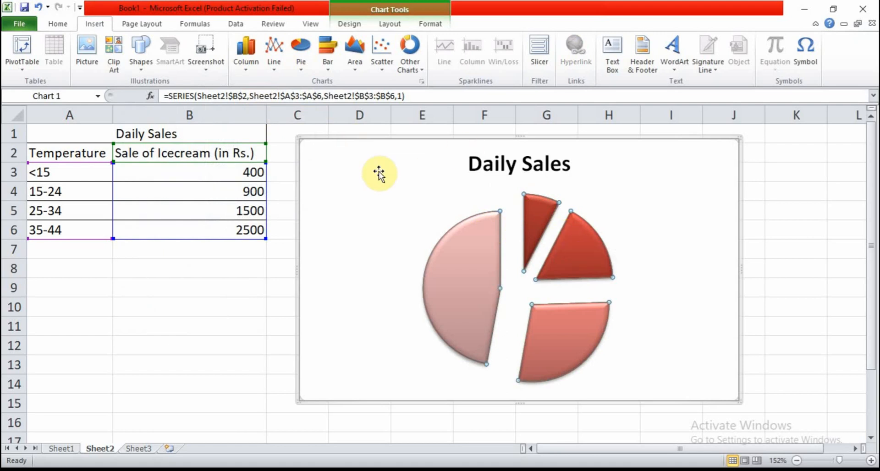
Change the exploded Daily Sales pie to an unexploded 3-D pie chart and bring up the chart design options.
{"action": "left_click", "coordinate": [302, 69]}
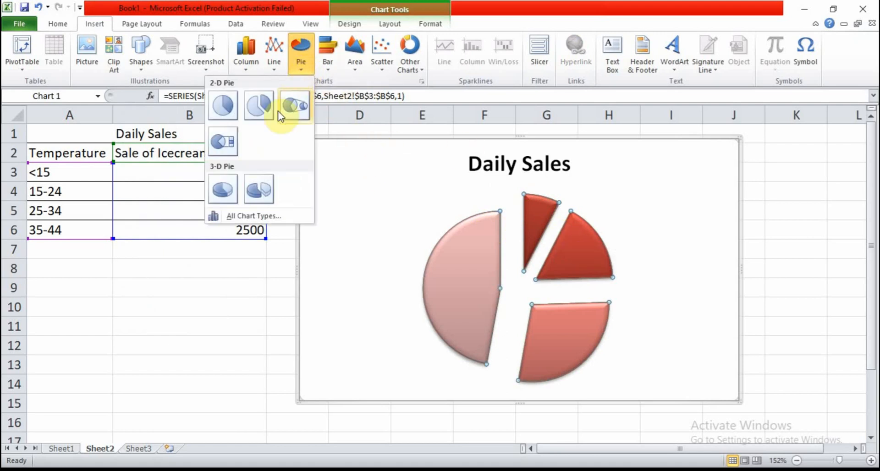
{"action": "left_click", "coordinate": [228, 191]}
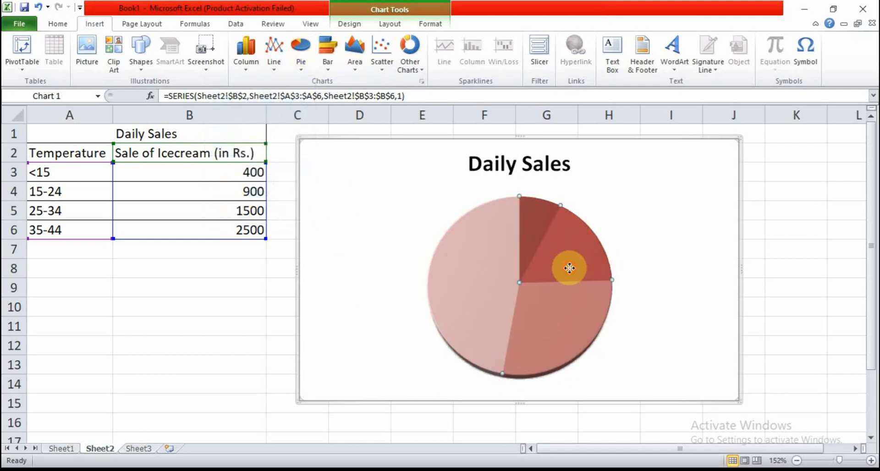
{"action": "left_click", "coordinate": [493, 295]}
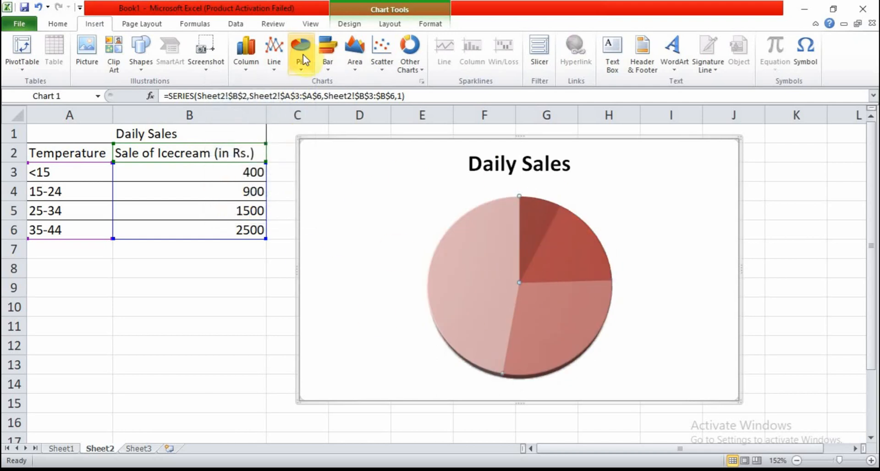
{"action": "left_click", "coordinate": [300, 67]}
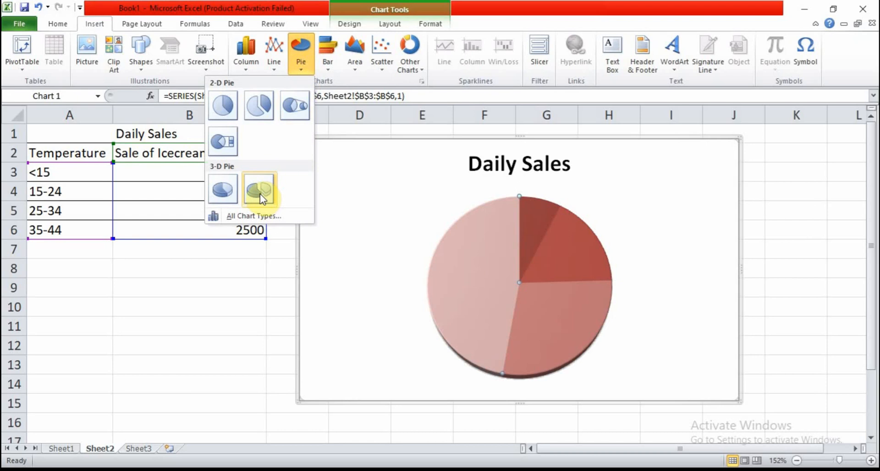
{"action": "left_click", "coordinate": [471, 236]}
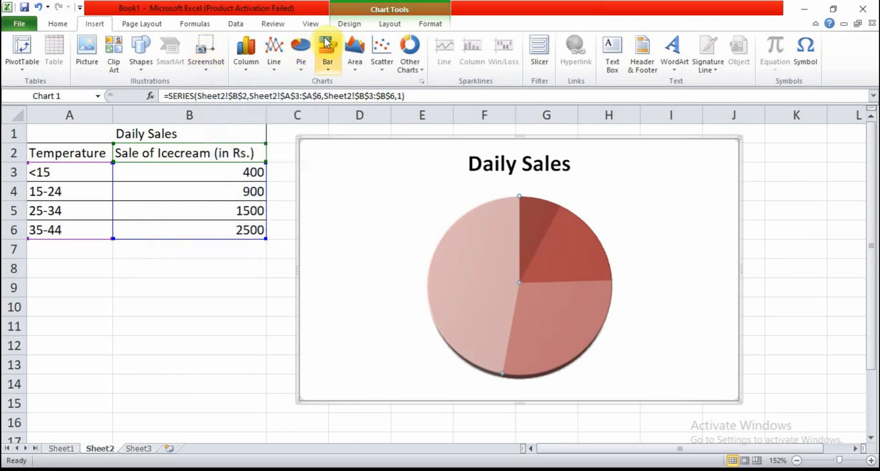
{"action": "left_click", "coordinate": [348, 24]}
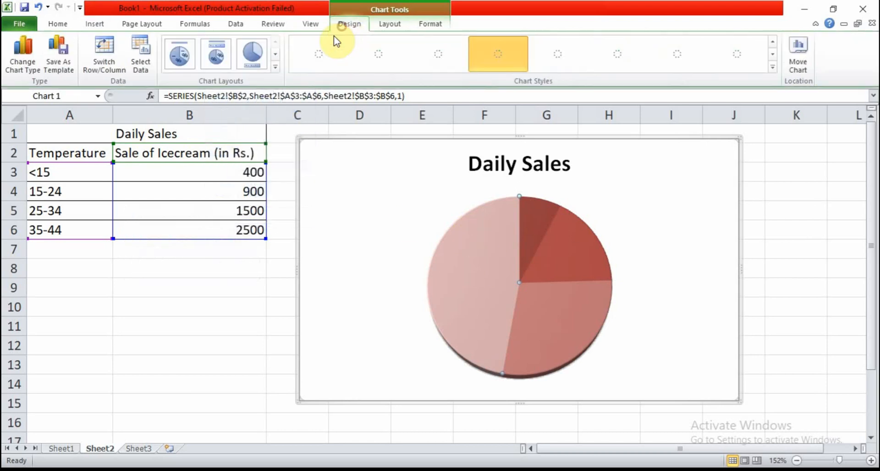
Try chart Layout 1 with category and percentage labels, Layout 2 with a legend above the pie, and Layout 3 with only a legend below.
{"action": "left_click", "coordinate": [275, 67]}
{"action": "left_click", "coordinate": [175, 50]}
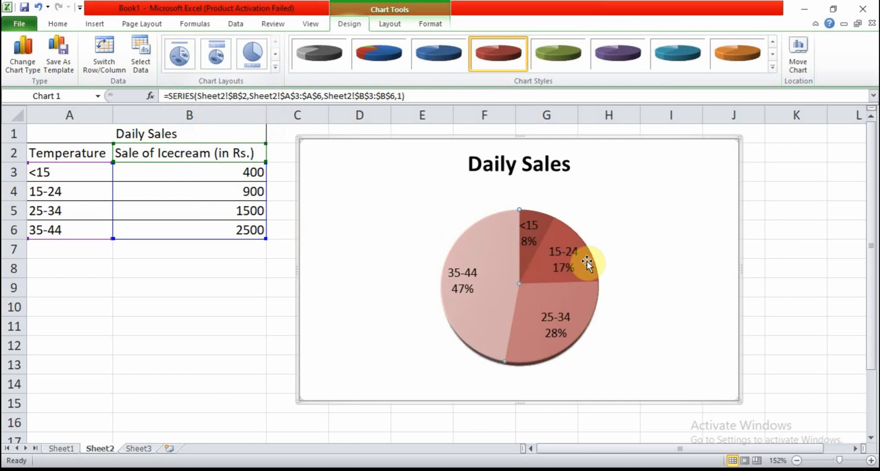
{"action": "left_click", "coordinate": [215, 58]}
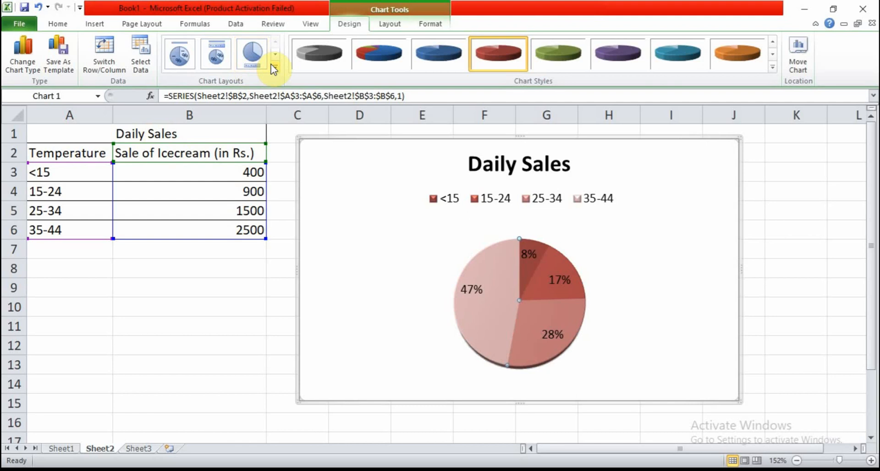
{"action": "left_click", "coordinate": [258, 59]}
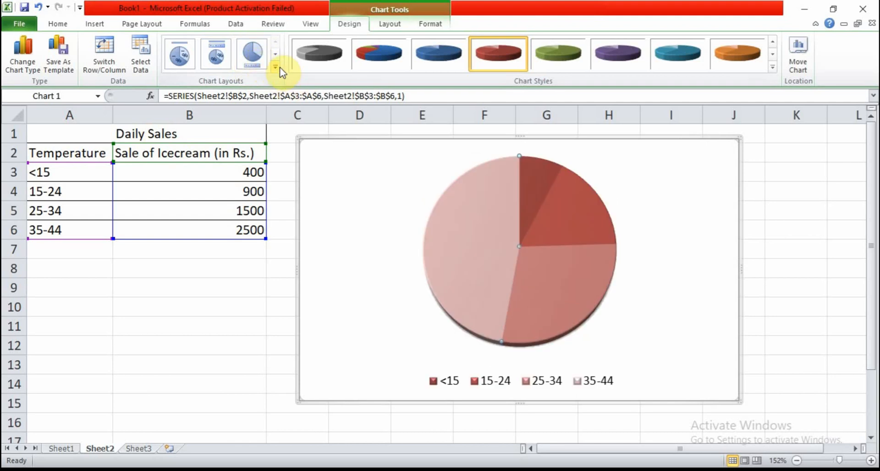
Apply Layout 5 with category labels to the pie chart, and replace it with Layout 6 showing title, percentages and a legend beside the pie.
{"action": "left_click", "coordinate": [279, 68]}
{"action": "left_click", "coordinate": [220, 92]}
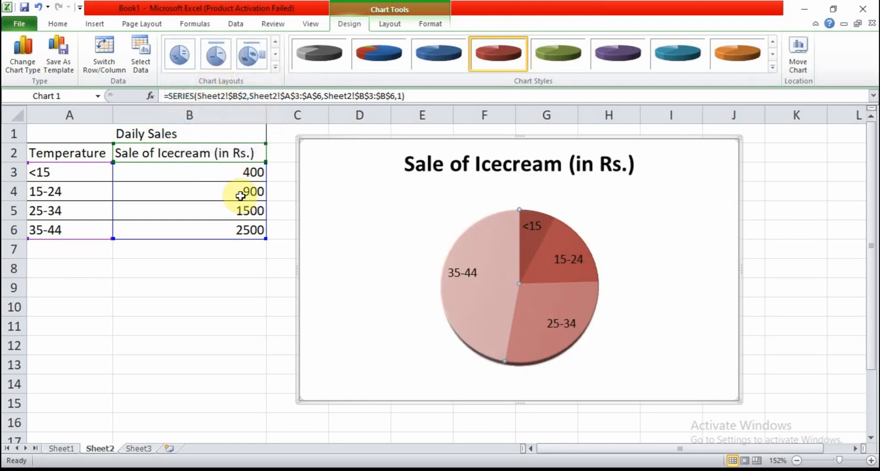
{"action": "left_click", "coordinate": [275, 68]}
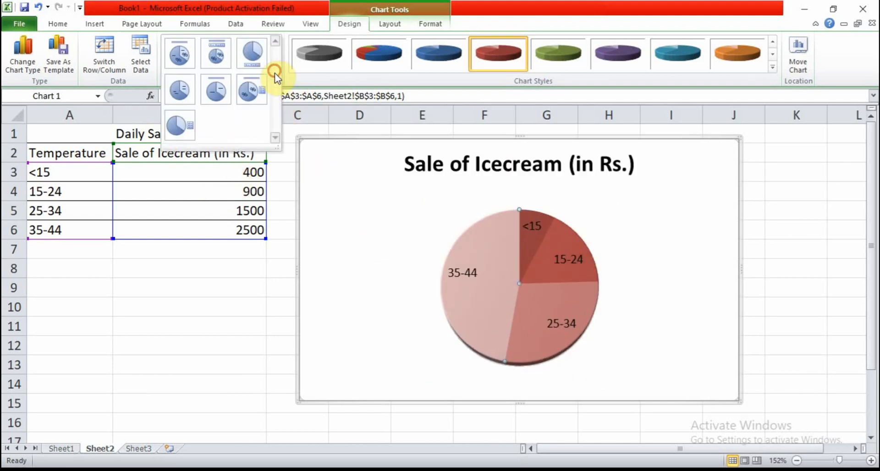
{"action": "left_click", "coordinate": [257, 91]}
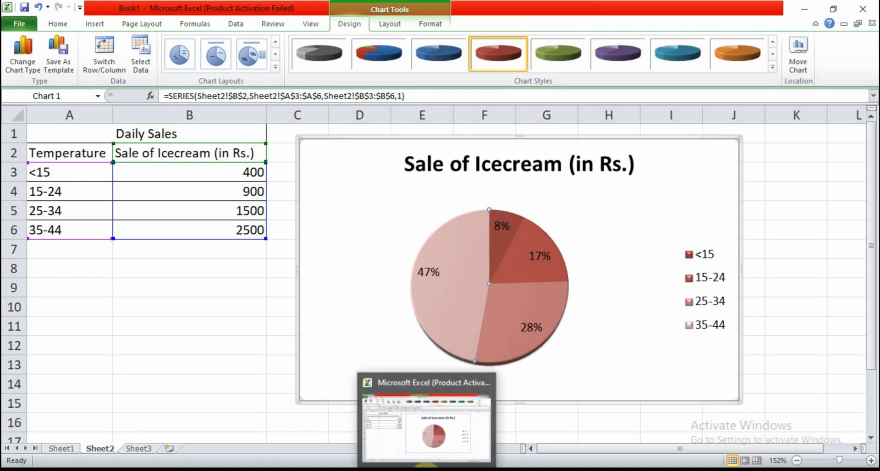
Switch to the ICT Class 8.pdf textbook in the browser and review the custom sort section and the Practice 4 pie chart example.
{"action": "left_click", "coordinate": [427, 470]}
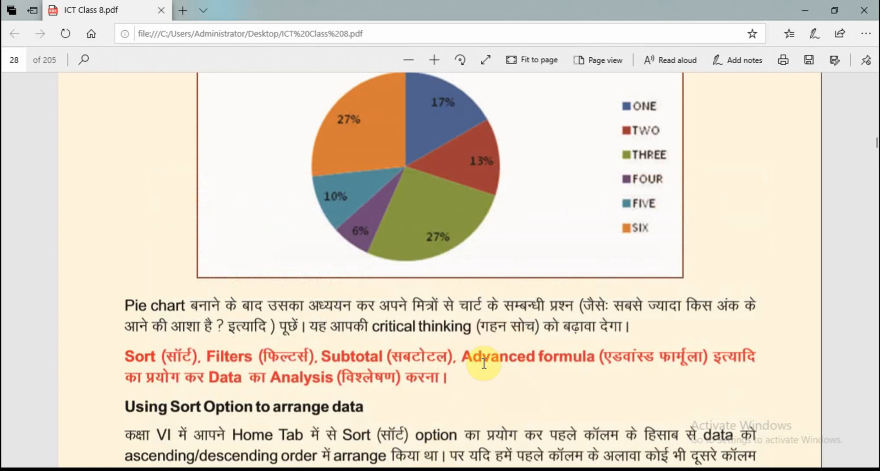
{"action": "scroll", "coordinate": [484, 363], "scroll_direction": "down", "scroll_amount": 15}
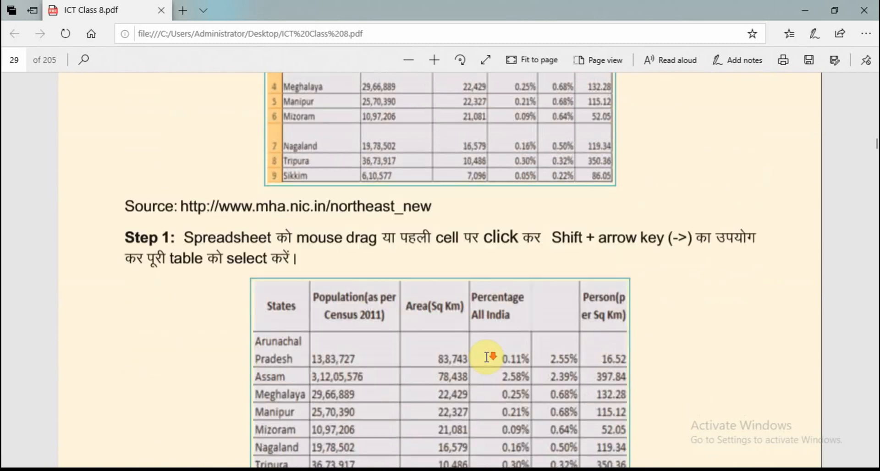
{"action": "scroll", "coordinate": [486, 357], "scroll_direction": "down", "scroll_amount": 10}
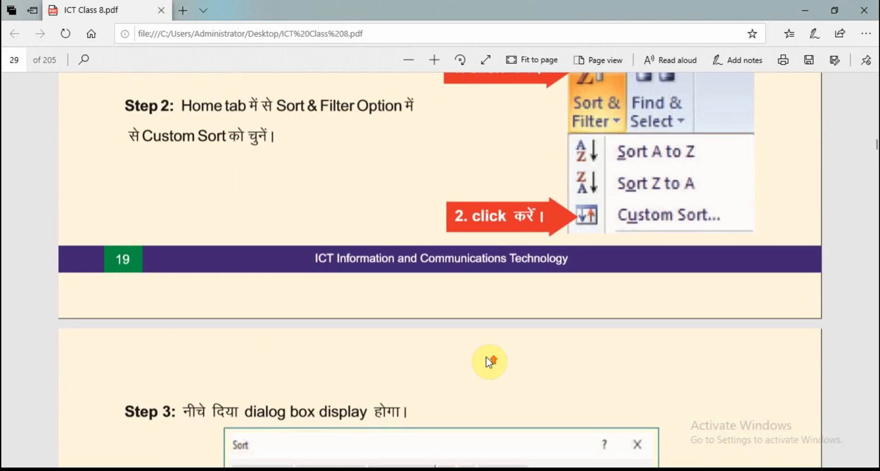
{"action": "scroll", "coordinate": [486, 357], "scroll_direction": "up", "scroll_amount": 15}
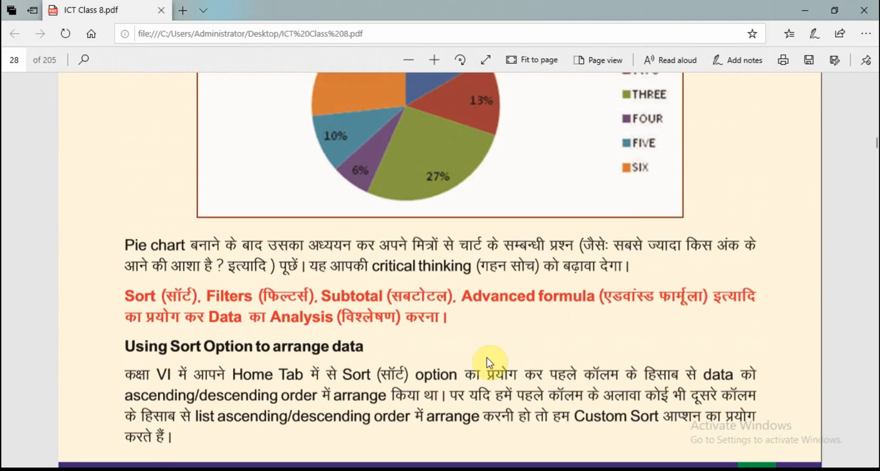
{"action": "scroll", "coordinate": [487, 357], "scroll_direction": "up", "scroll_amount": 5}
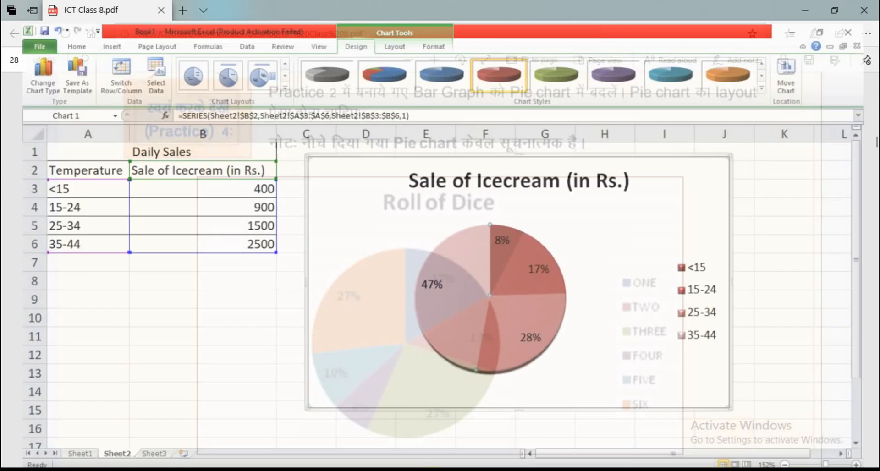